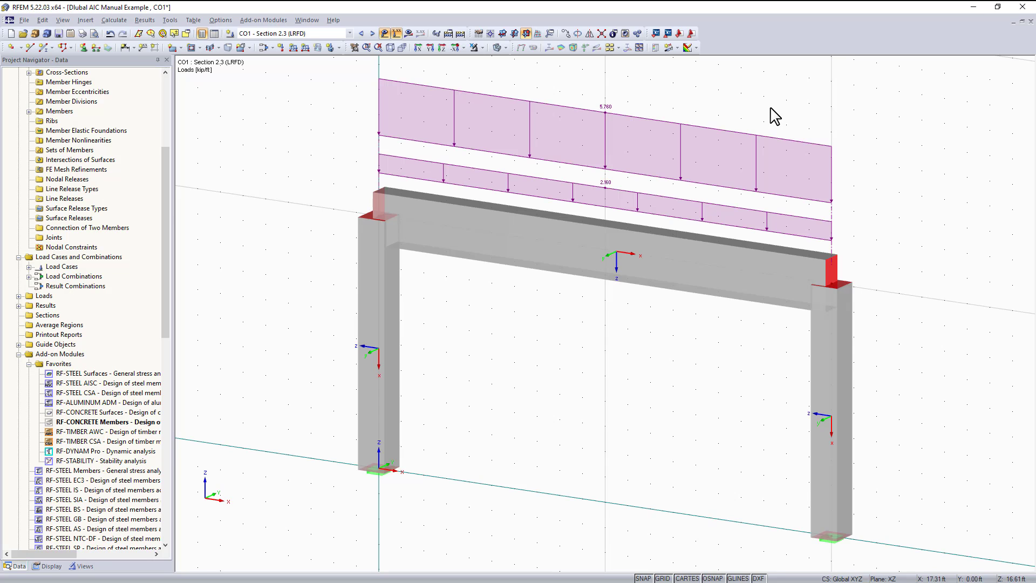
Display the frame's loads for LC1 Dead, LC2 Live, CO1 Section 2.3 (LRFD) and CO2 Section 2.4 (ASD) in turn
middle_drag(816, 99, 770, 121)
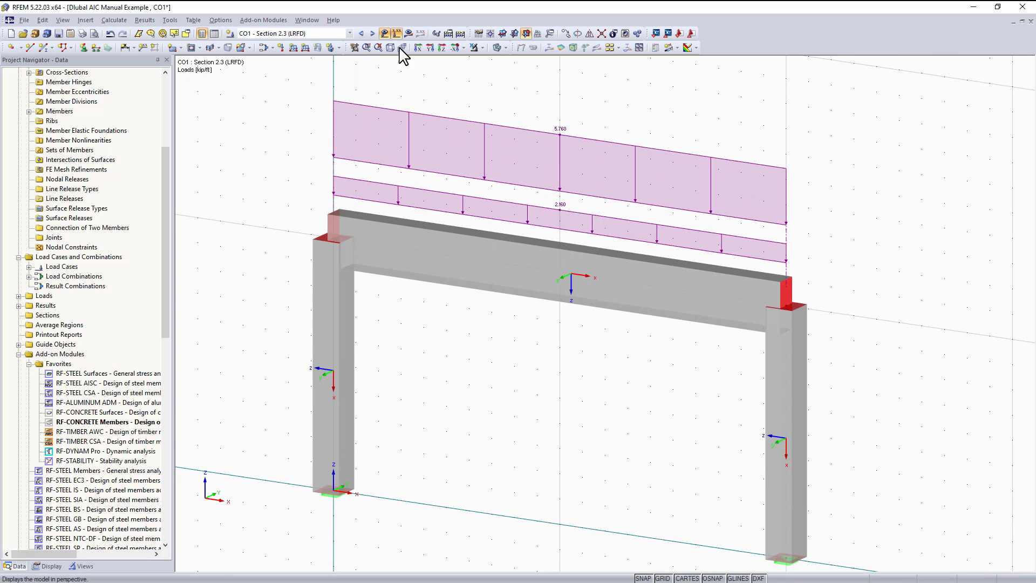
click(349, 33)
click(329, 42)
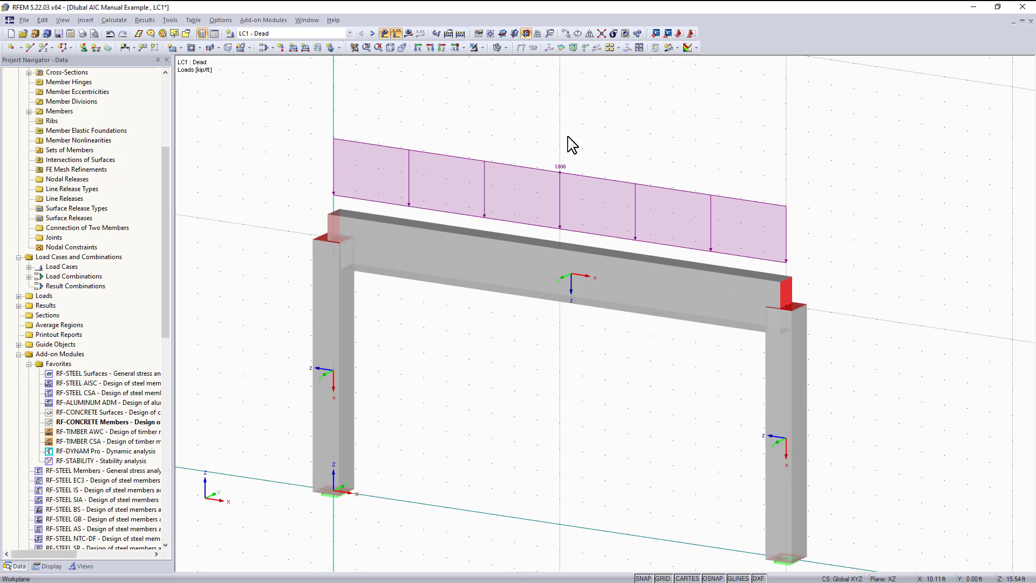
click(348, 33)
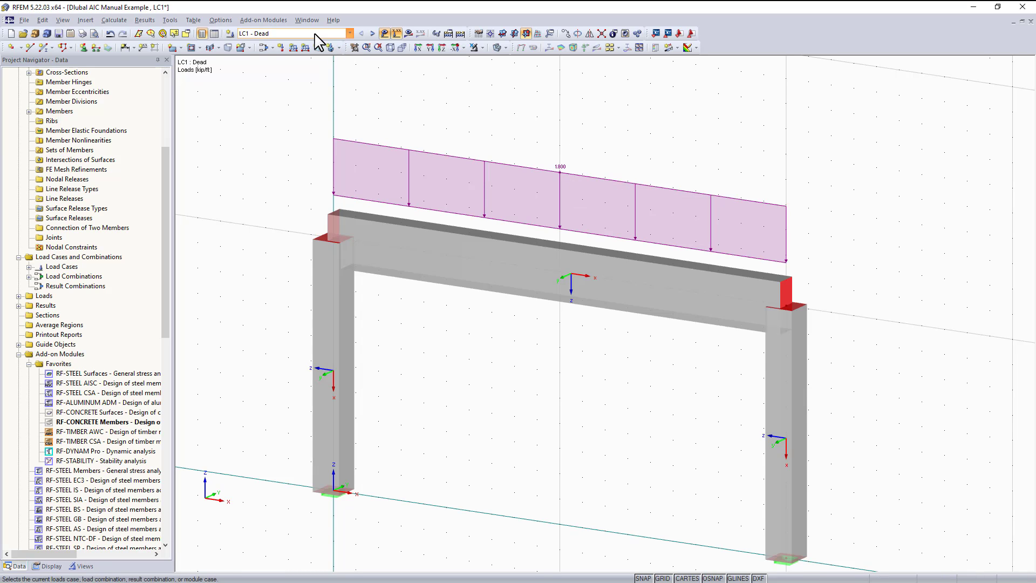
click(334, 52)
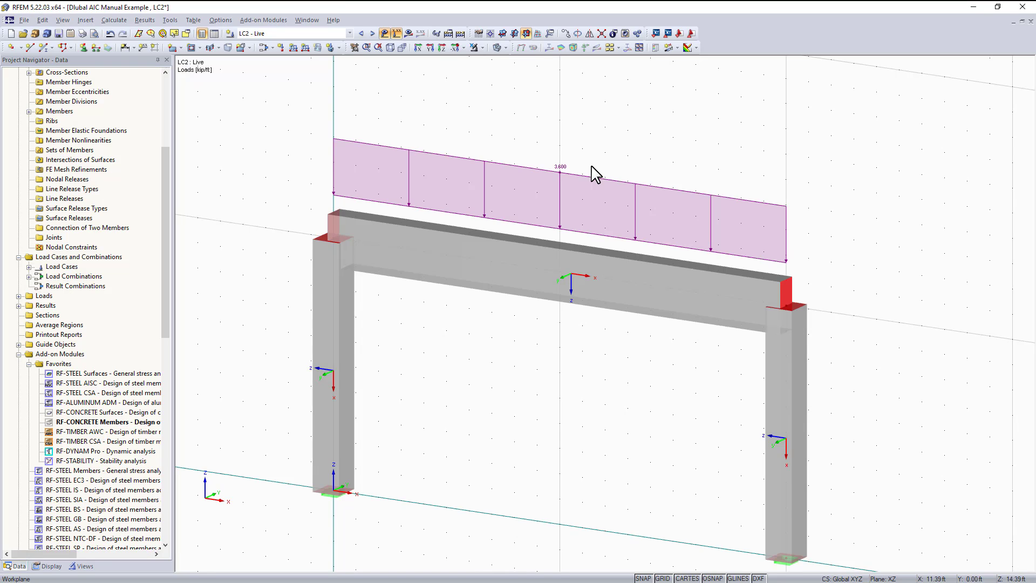
click(302, 34)
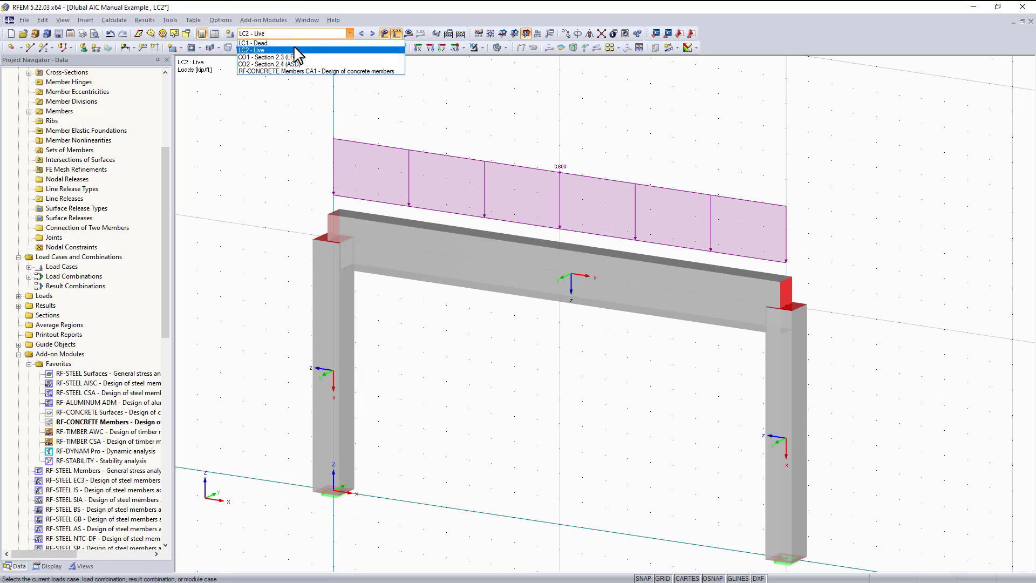
click(296, 57)
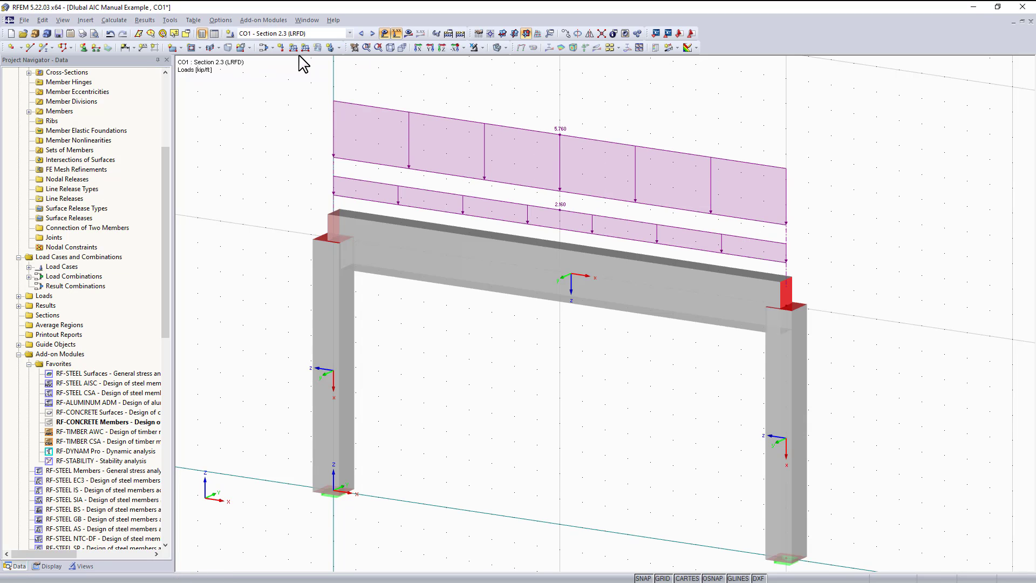
click(294, 33)
click(284, 63)
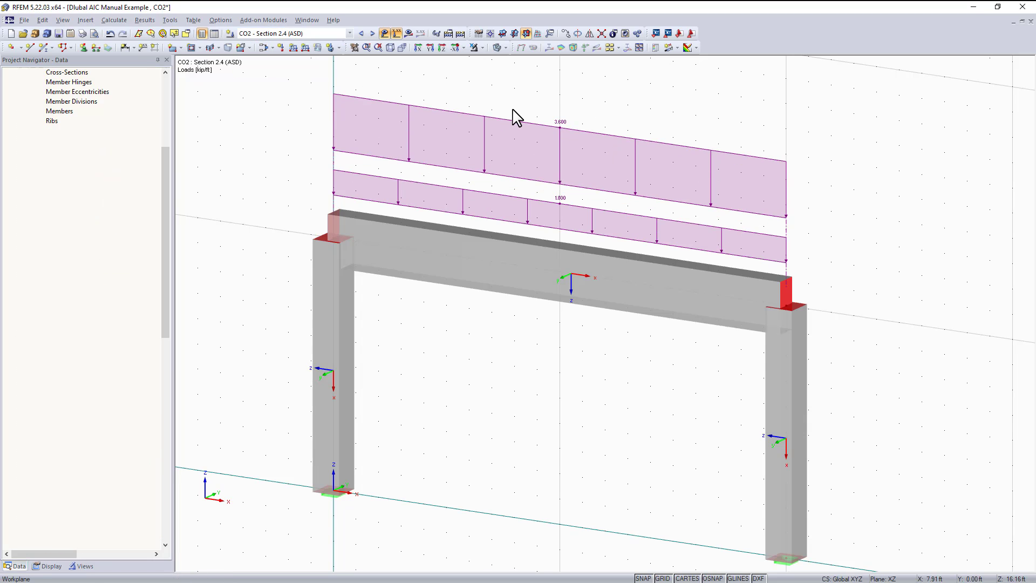
click(275, 34)
click(274, 34)
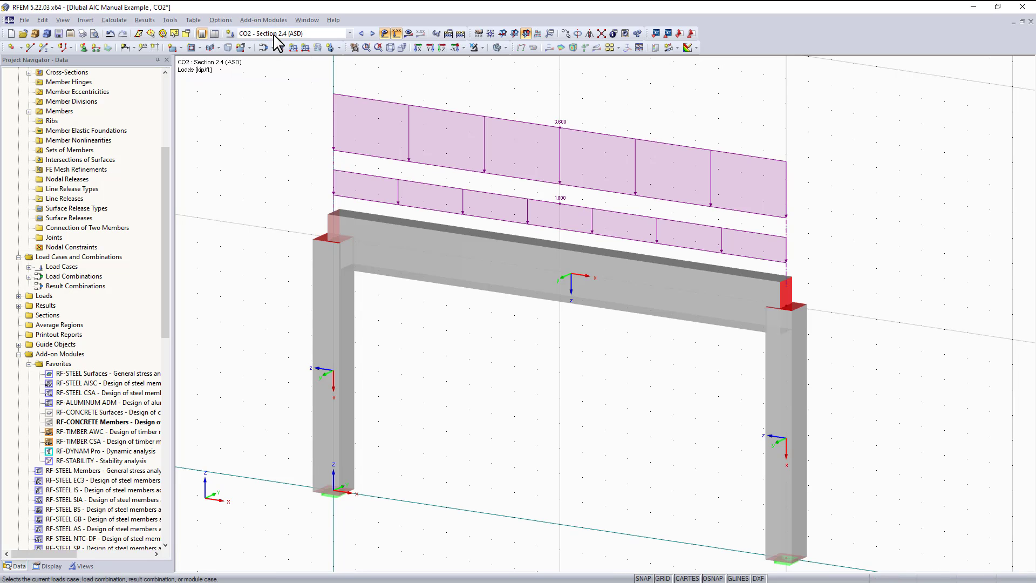
Start the RF-CONCRETE Members add-on module for designing the frame's concrete members
scroll(96, 260, up, 5)
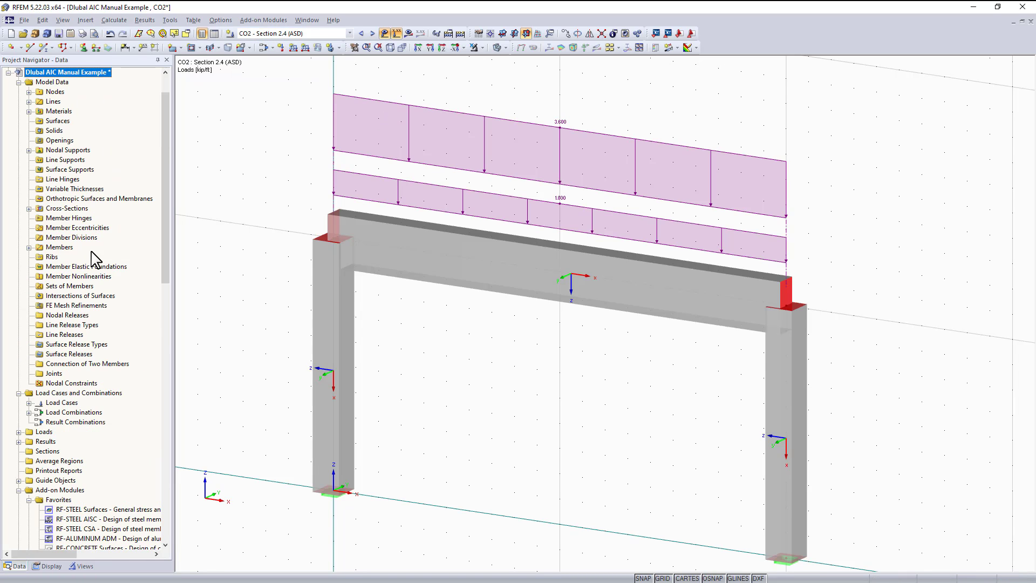
scroll(95, 260, down, 9)
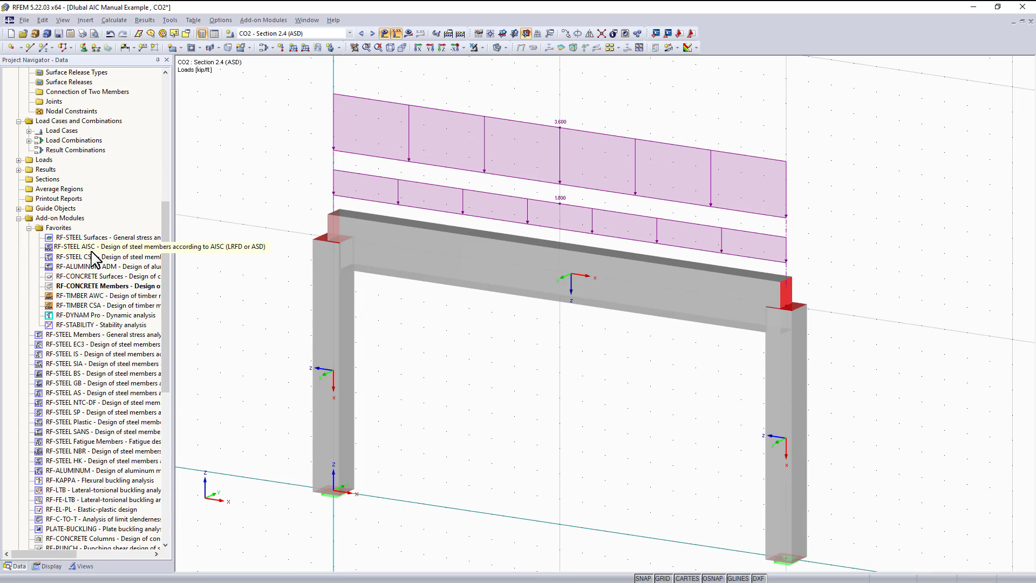
scroll(96, 260, down, 2)
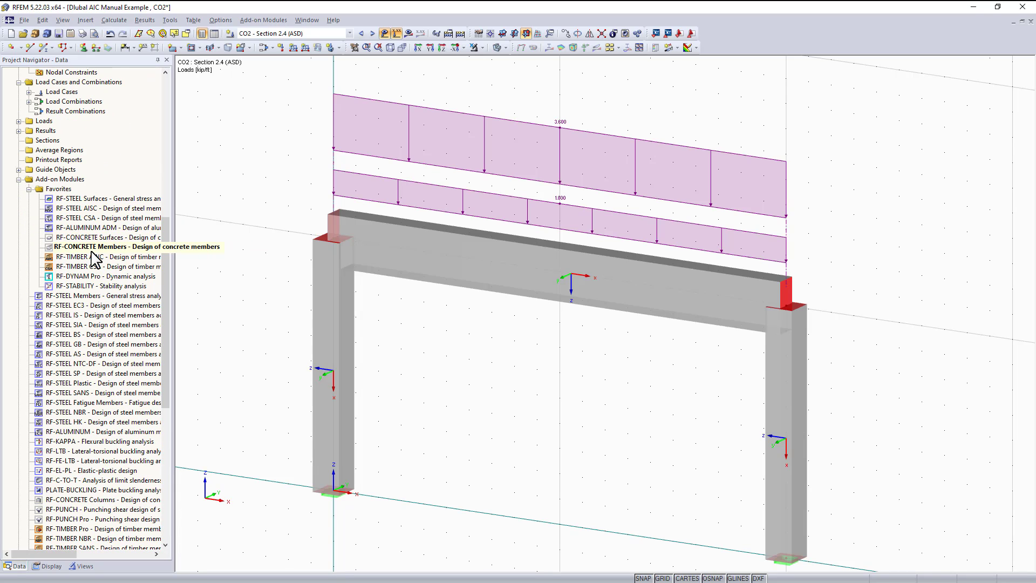
click(270, 20)
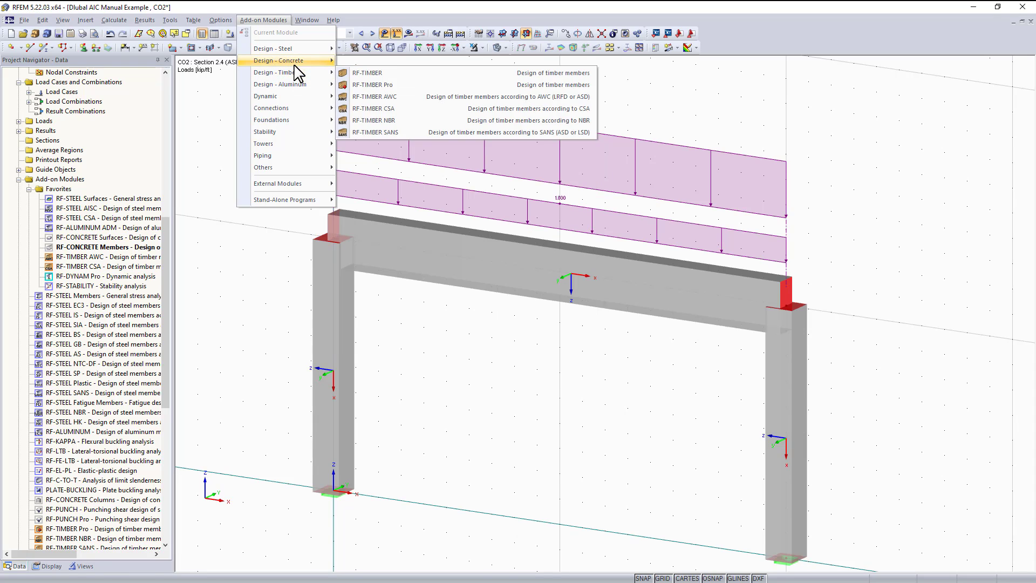
mouse_move(302, 60)
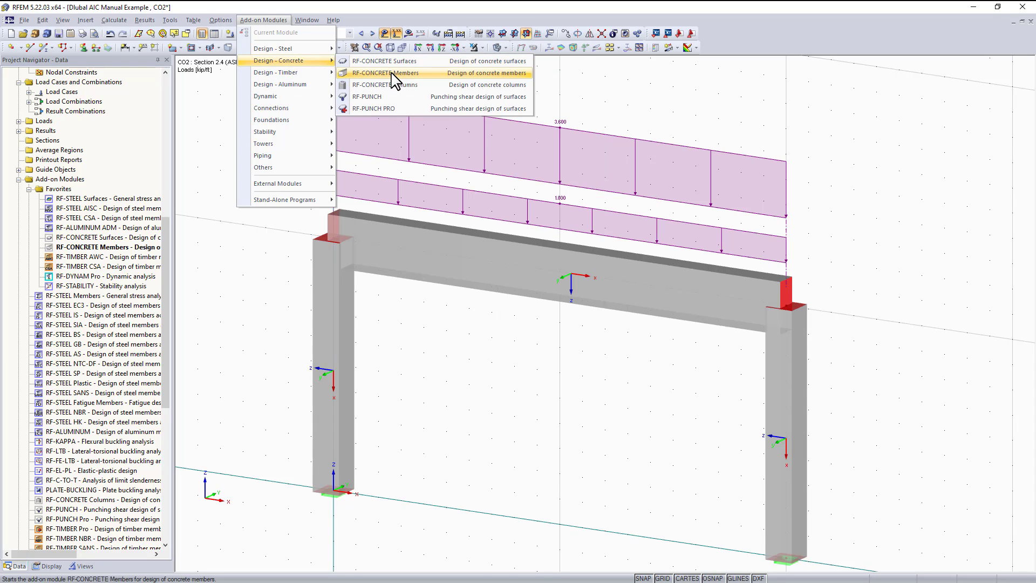
click(394, 80)
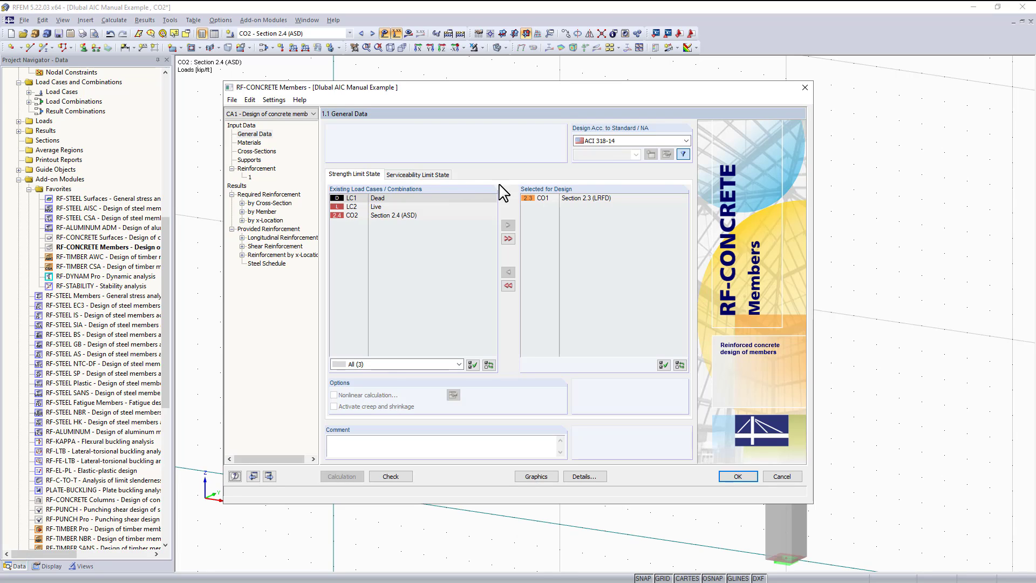
Review the available concrete design standards, leaving ACI 318-14 selected
click(613, 141)
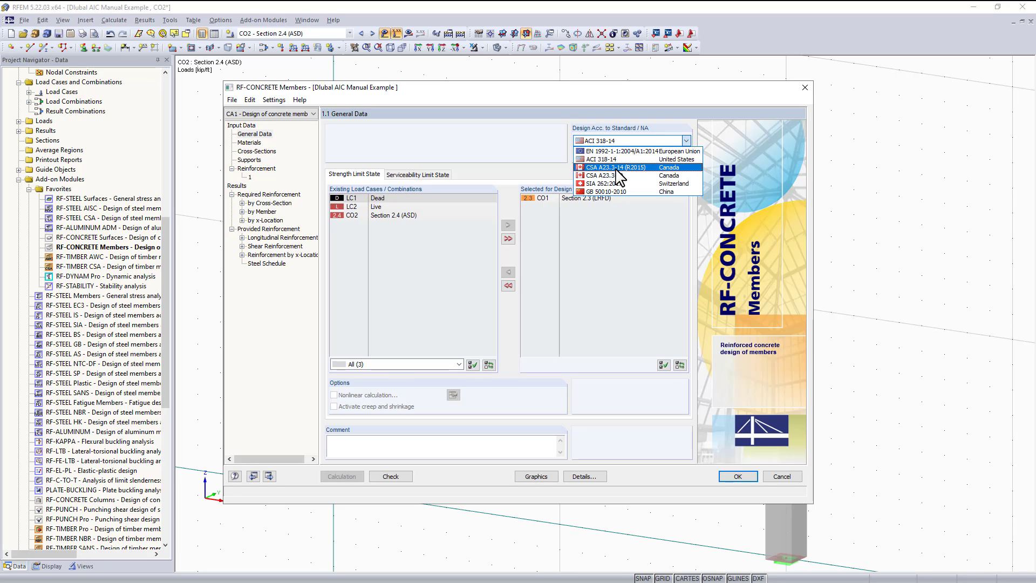
click(526, 163)
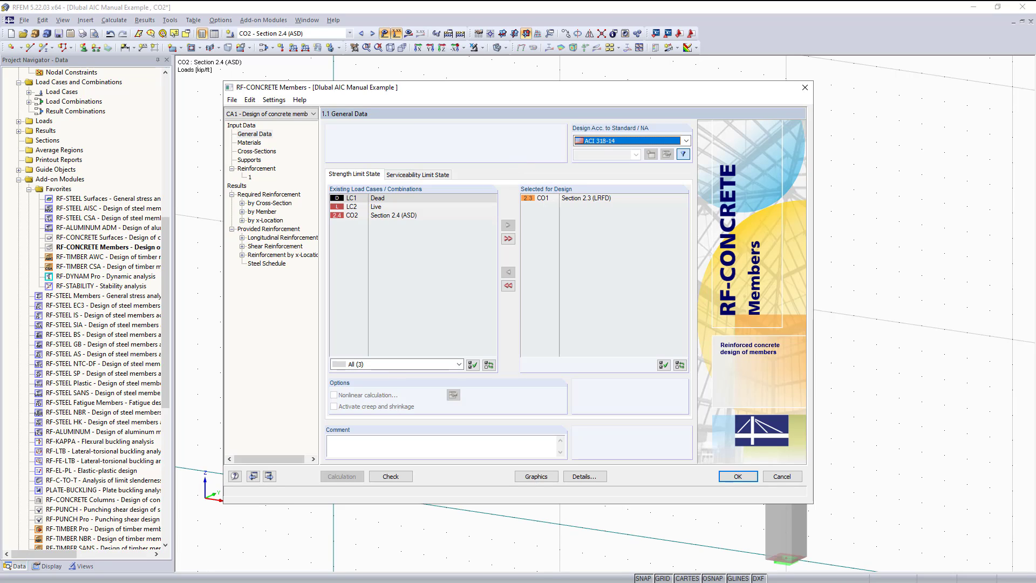
click(642, 141)
click(642, 141)
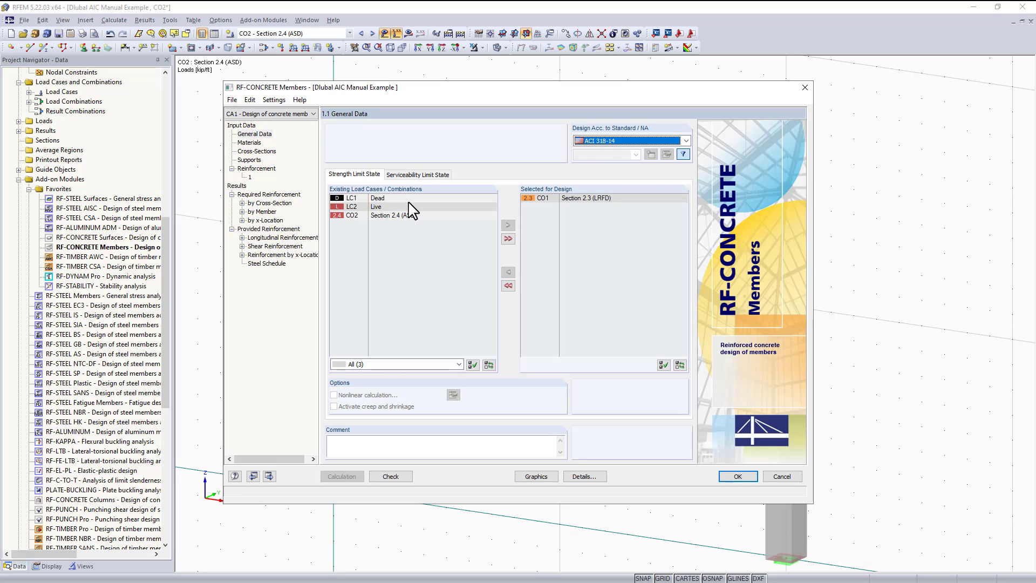
click(608, 141)
click(608, 141)
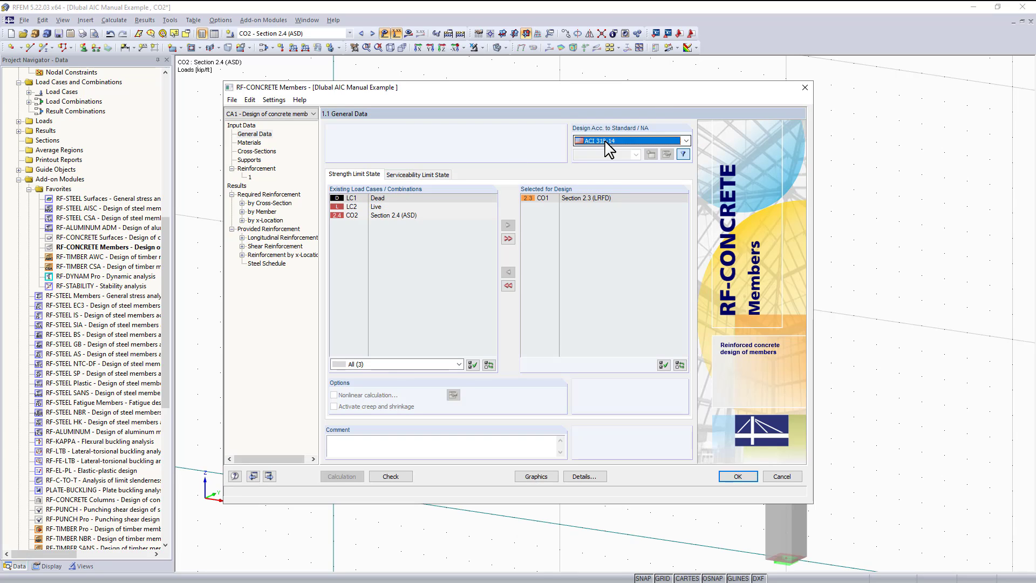
Select load combination CO2 Section 2.4 (ASD) for the serviceability limit state design
click(419, 175)
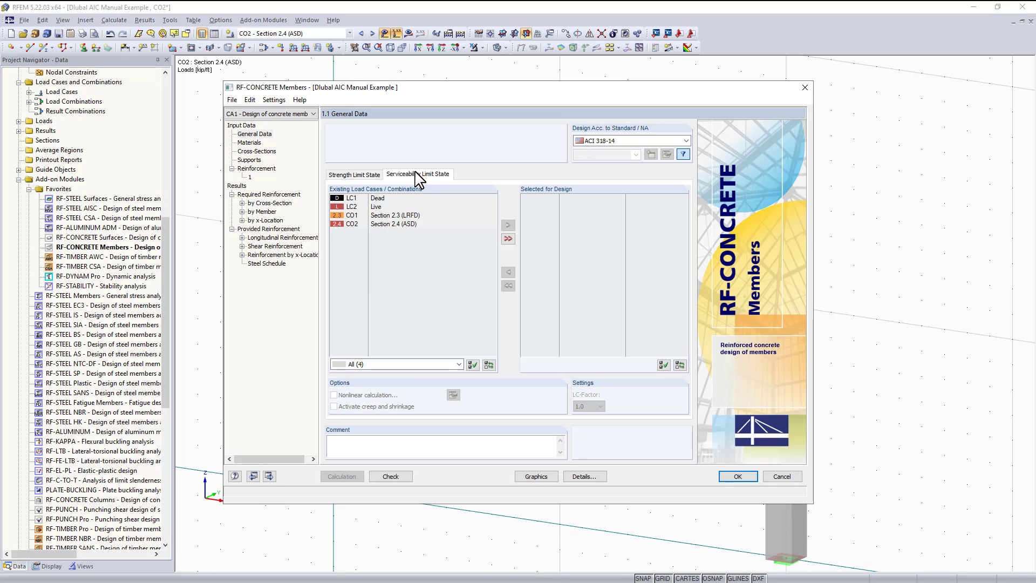
click(380, 224)
click(508, 225)
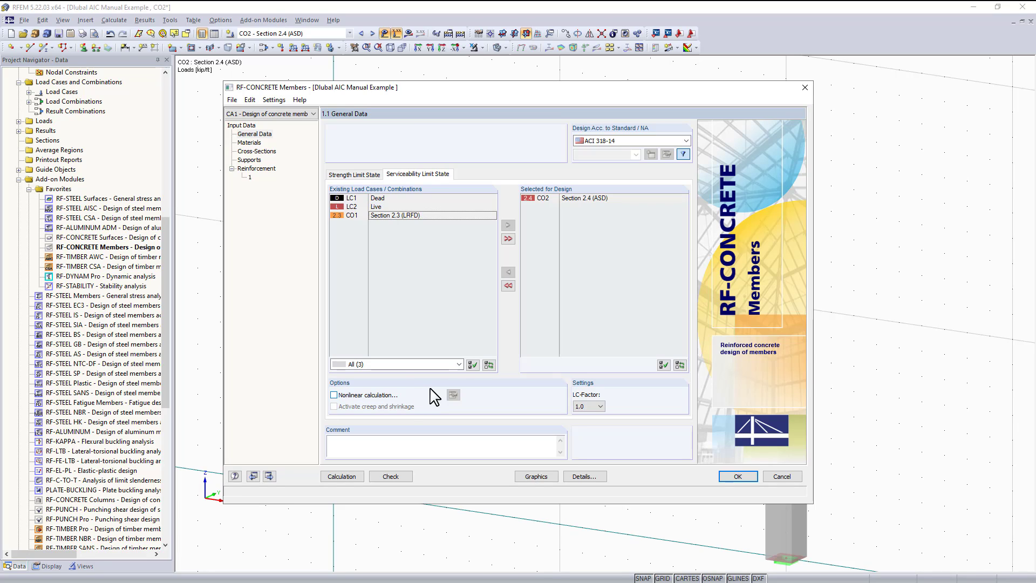
Examine the concrete and reinforcing steel materials and which members use the Rectangle 11/25 and Rectangle 14/14 cross-sections
click(249, 142)
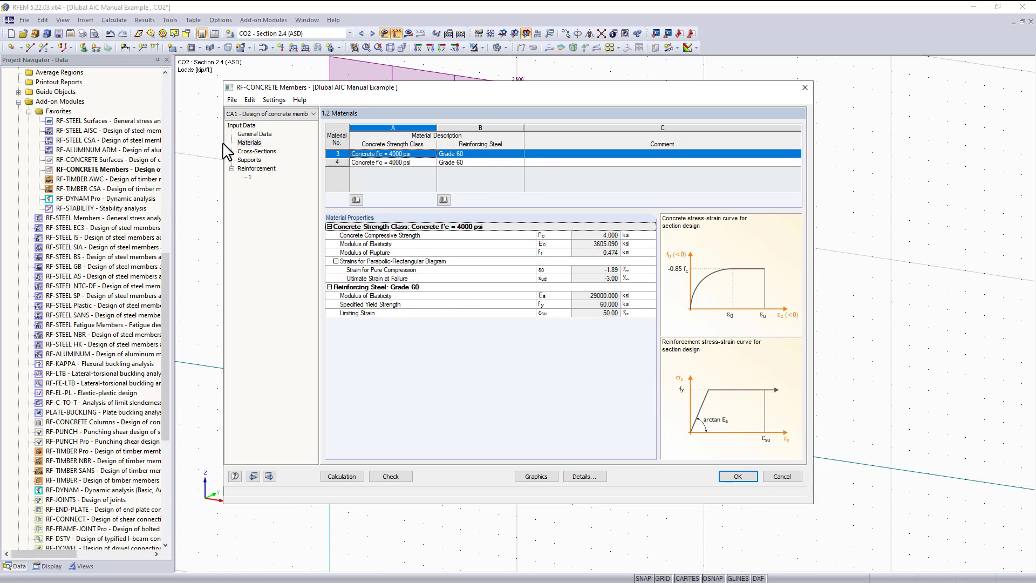
click(247, 153)
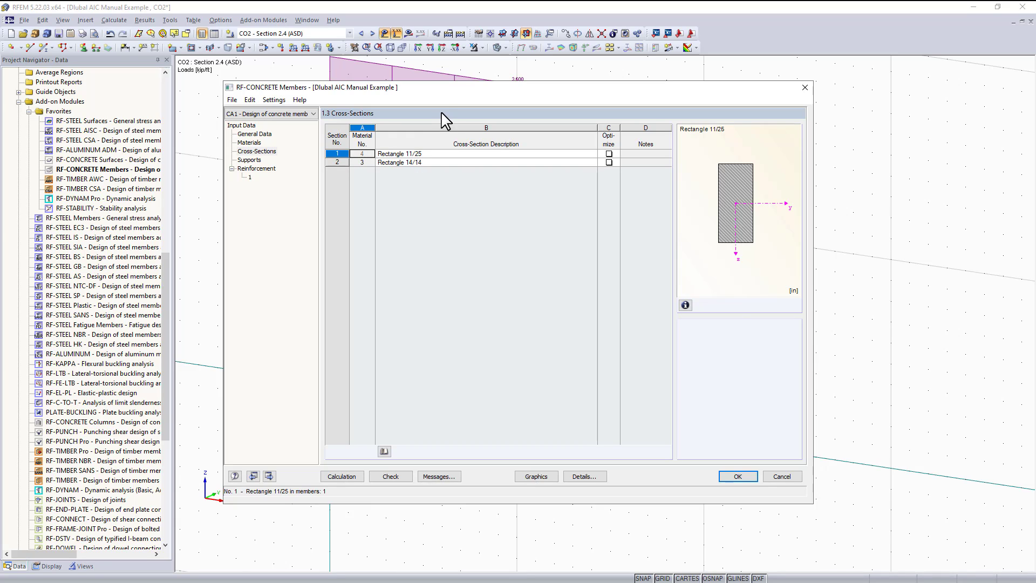
drag(440, 89, 460, 327)
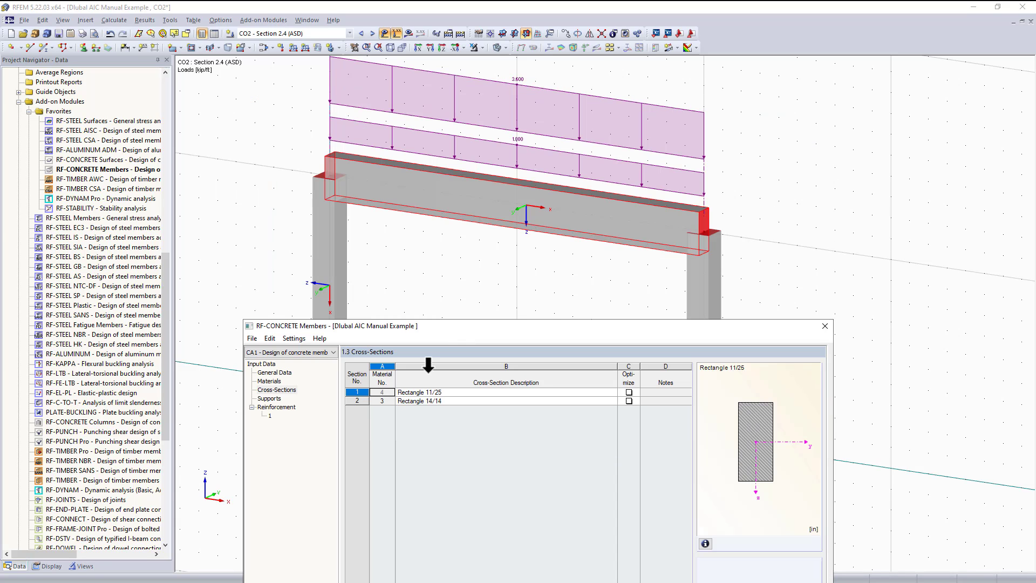
click(412, 400)
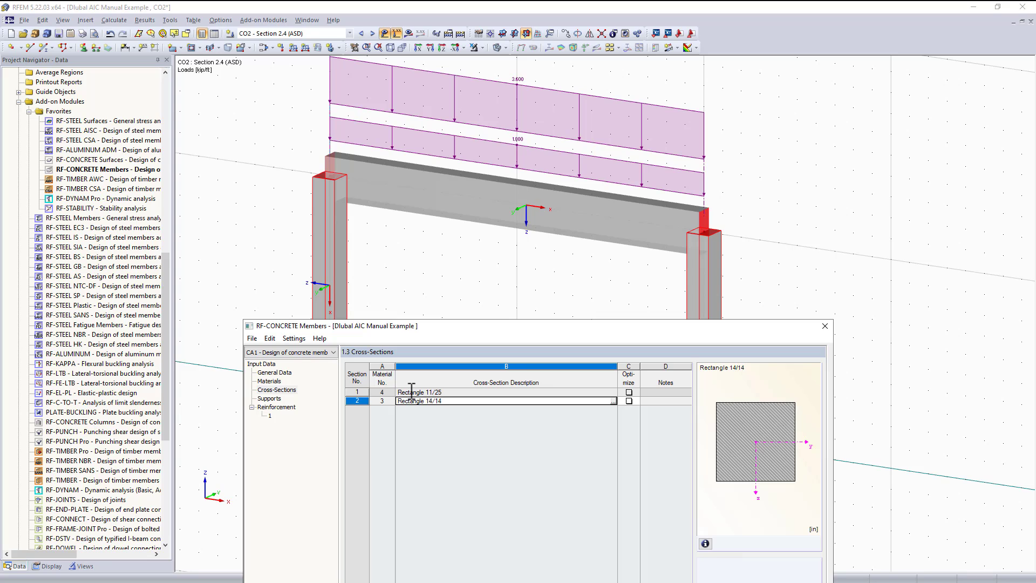
click(412, 392)
click(418, 400)
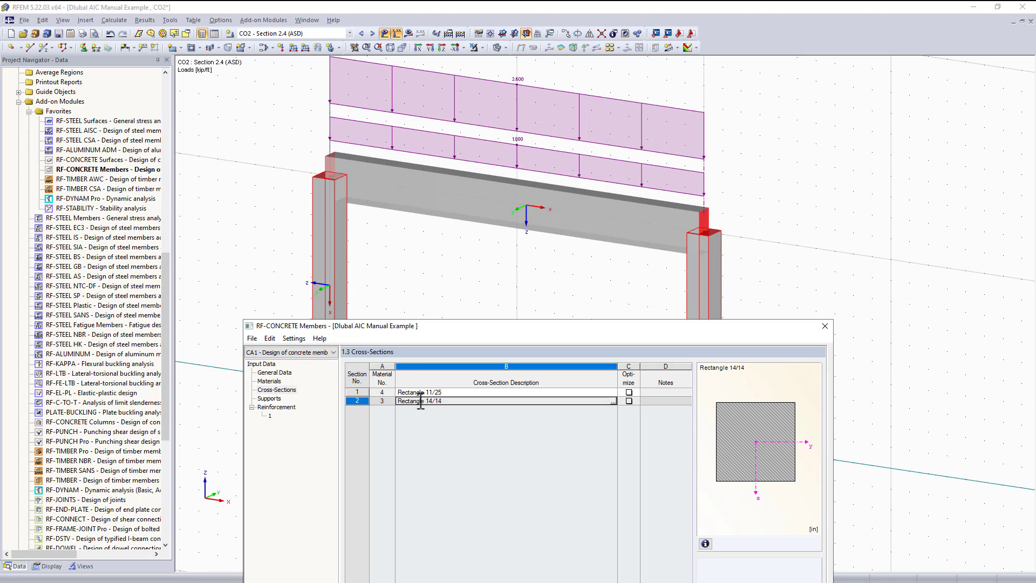
drag(427, 327, 431, 140)
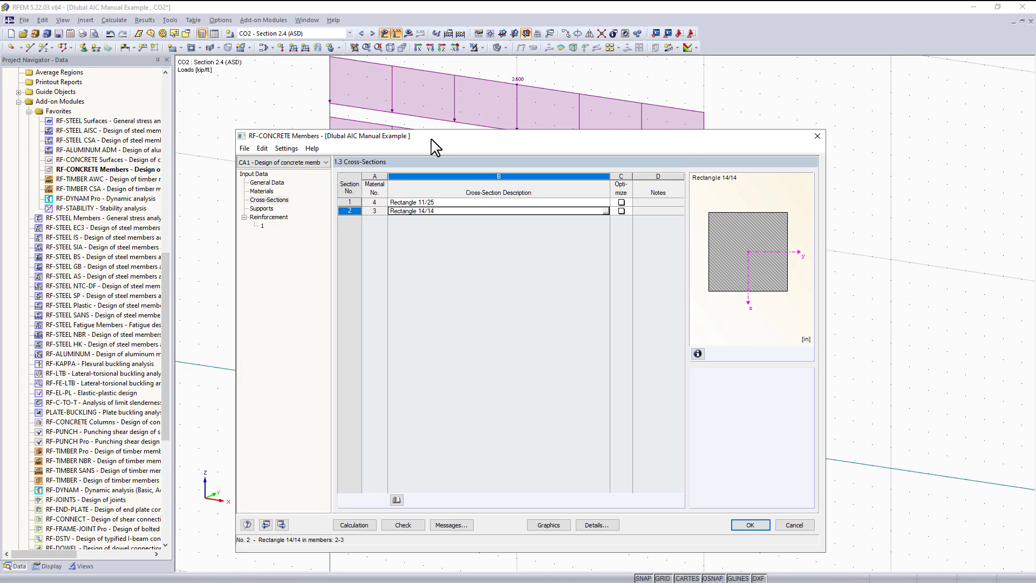
Define design supports at nodes 1 and 2, the two ends of the beam
click(269, 208)
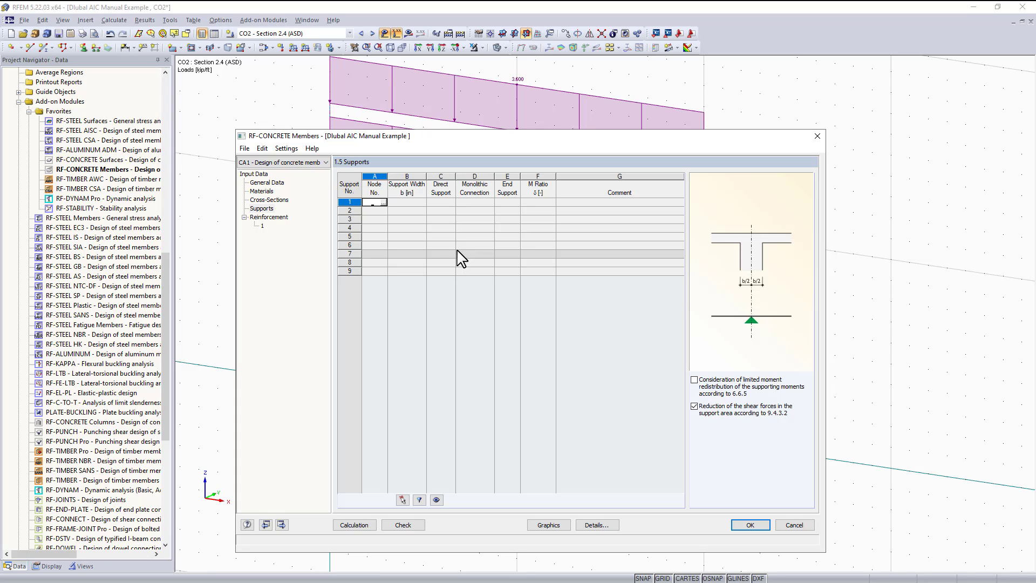
click(383, 202)
click(331, 177)
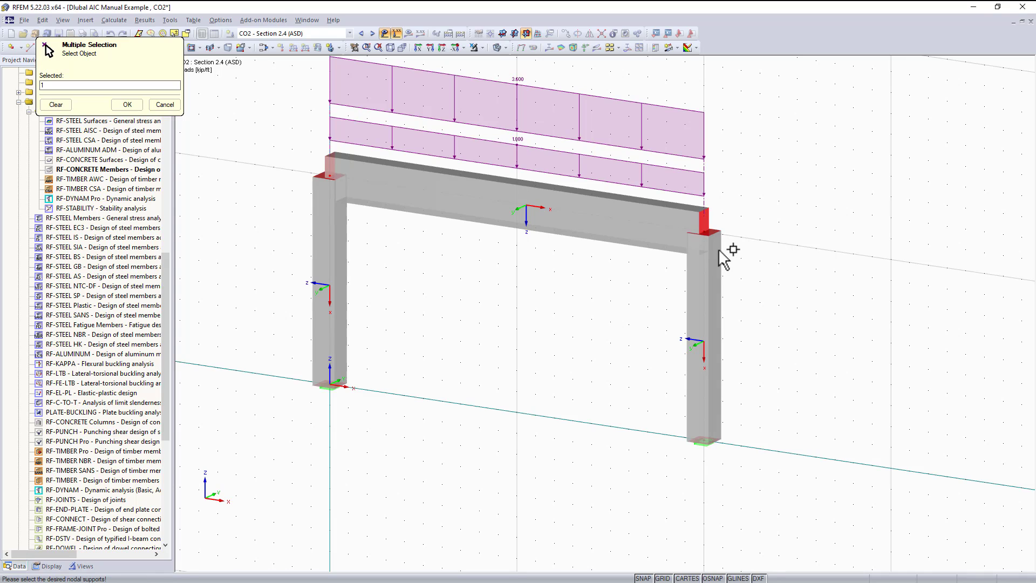
click(704, 233)
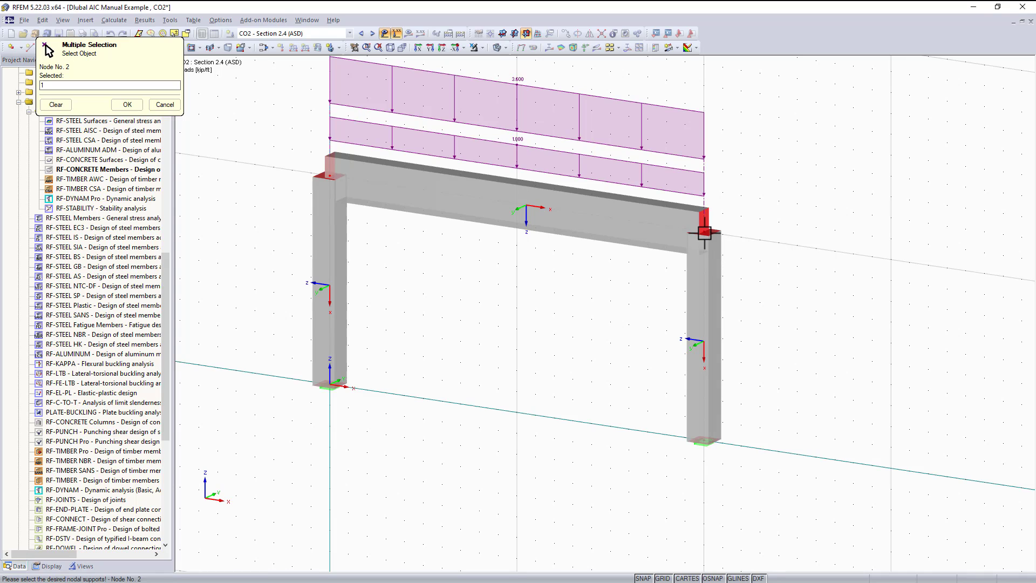
click(127, 104)
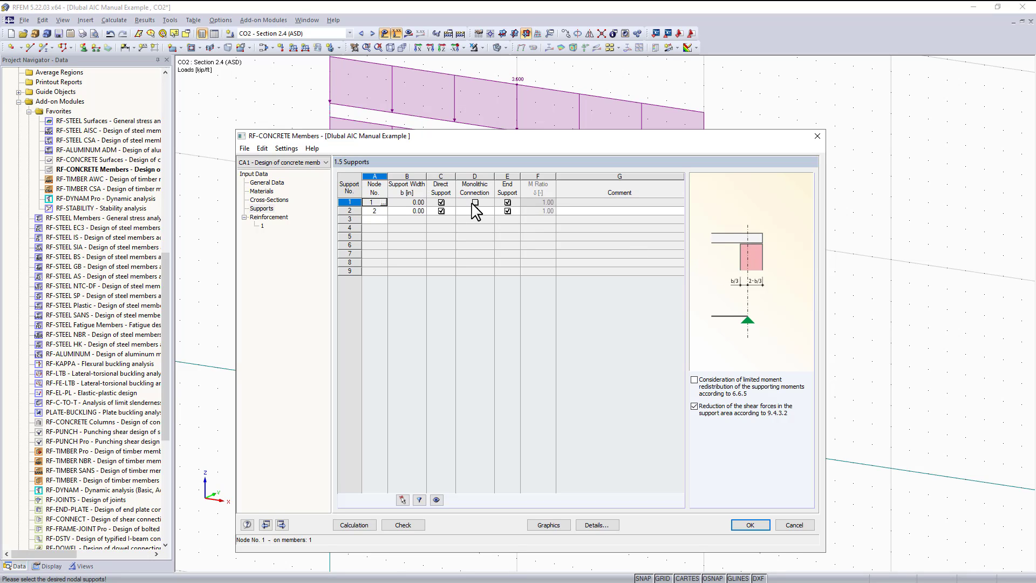
Try out the direct support, monolithic connection and end support options for the supports at nodes 1 and 2
double_click(440, 211)
double_click(441, 203)
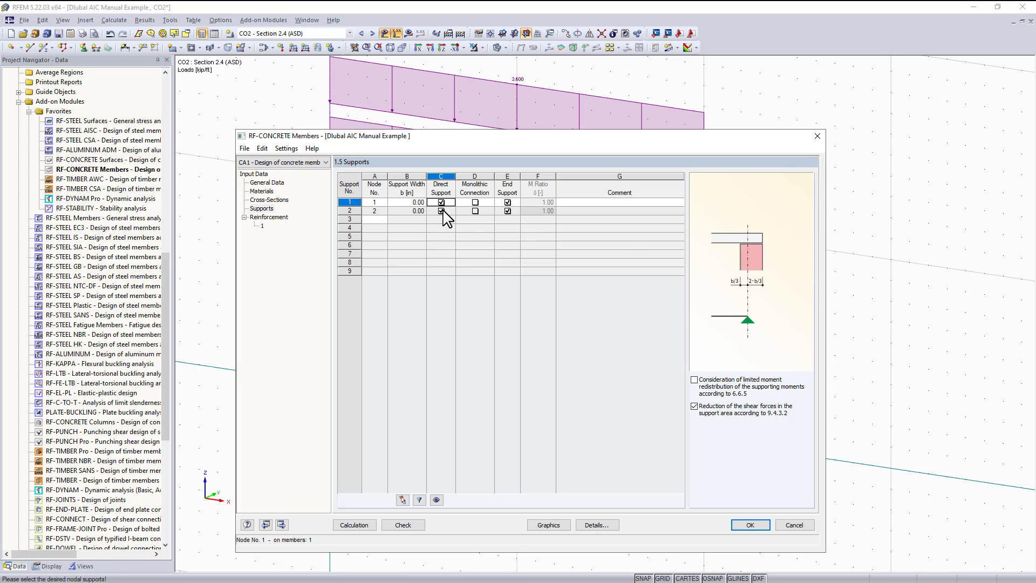
click(507, 203)
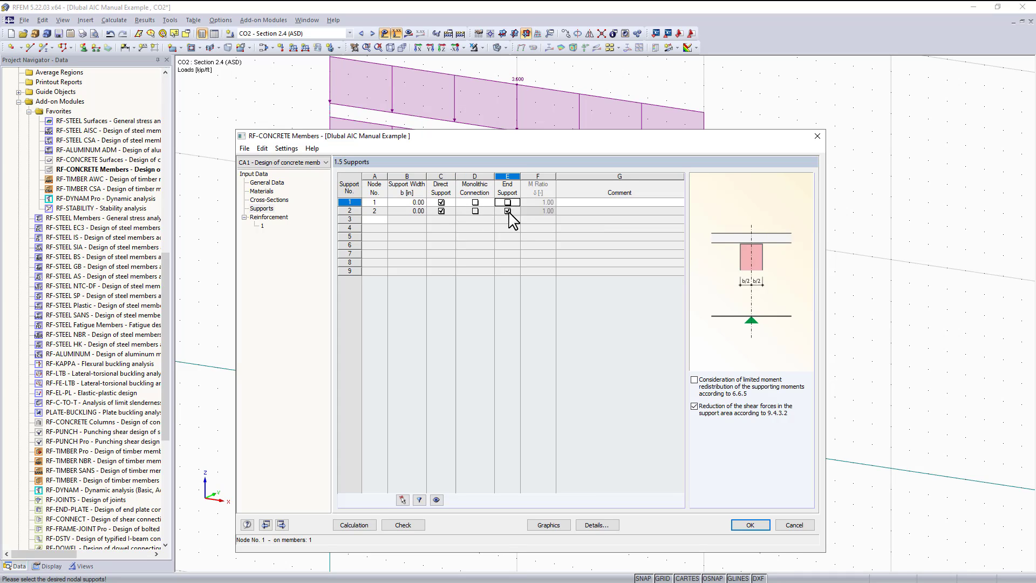
click(507, 210)
click(475, 211)
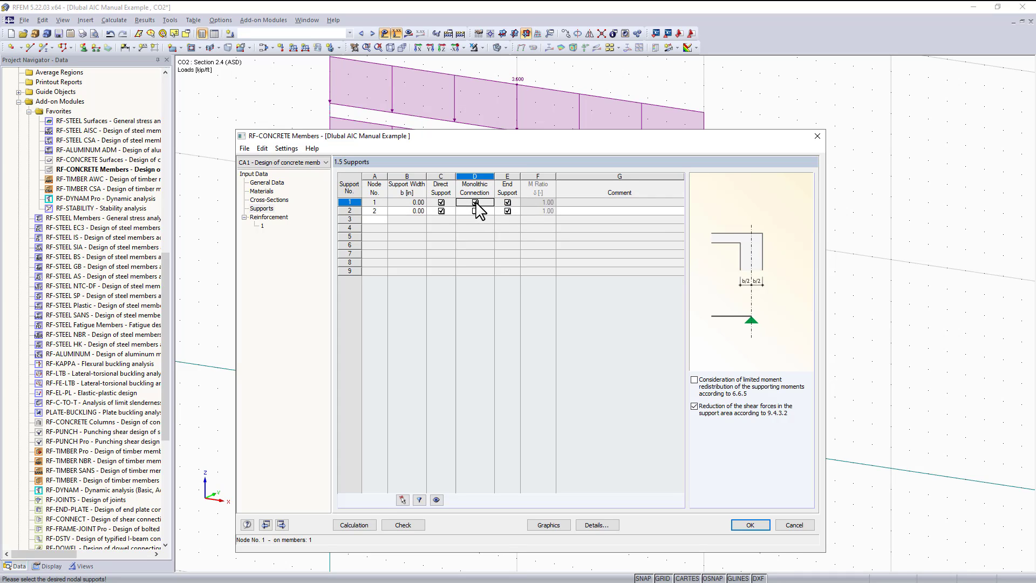
click(507, 203)
click(507, 211)
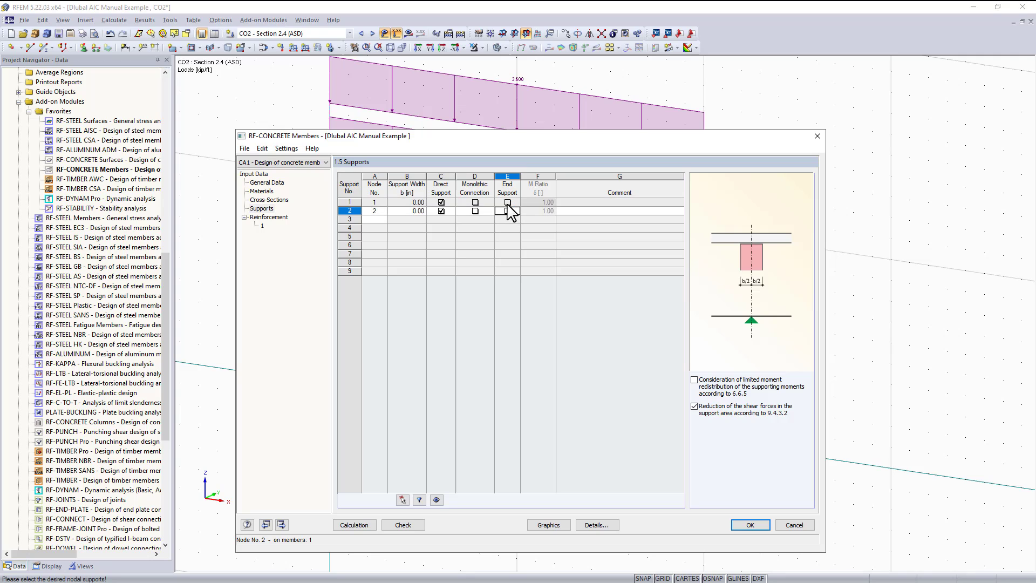
click(507, 203)
click(506, 210)
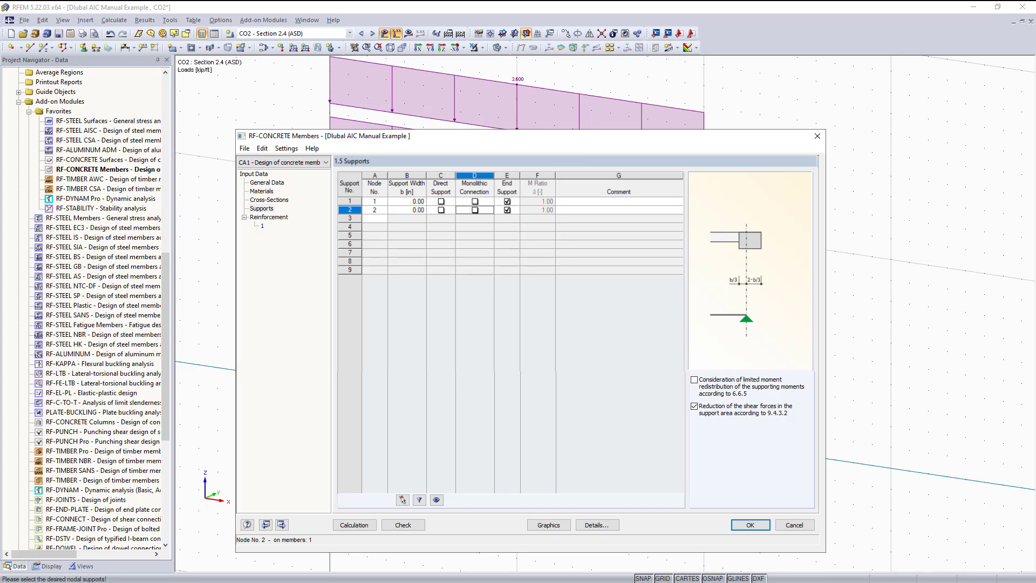
Name the first reinforcement group Columns and apply it only to the two column members, 2 and 3
click(274, 218)
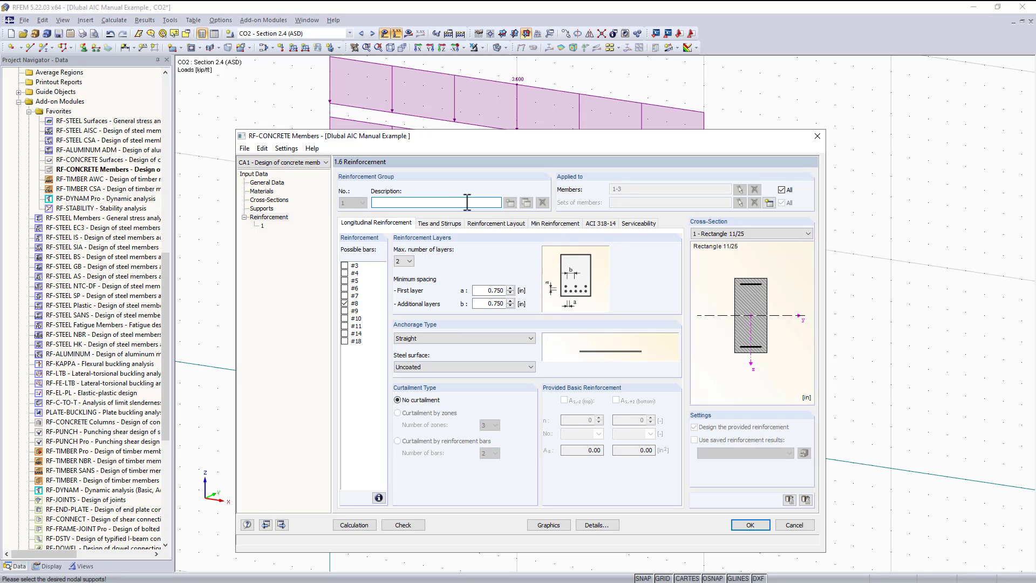
text(olumns)
click(782, 189)
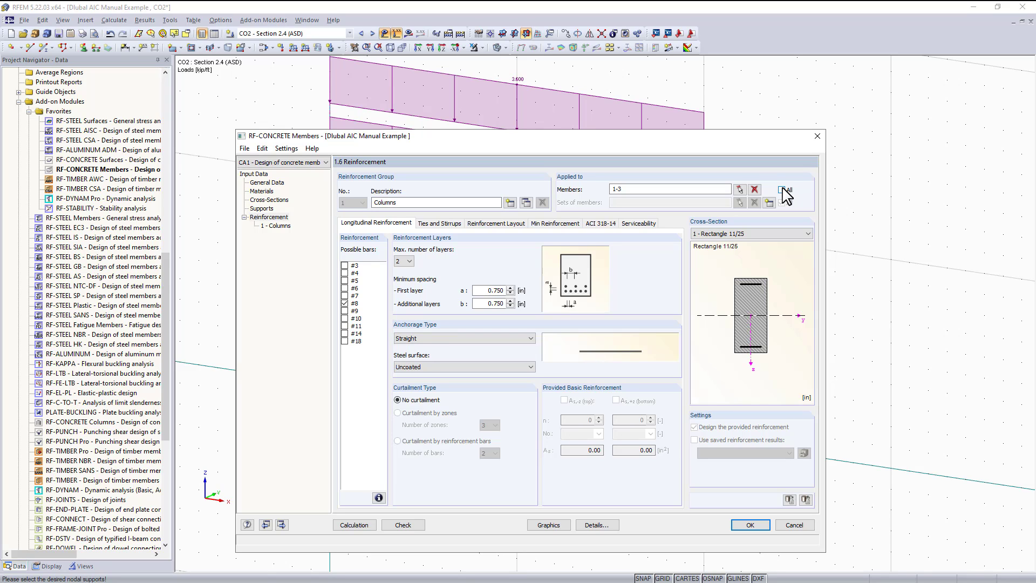
click(739, 189)
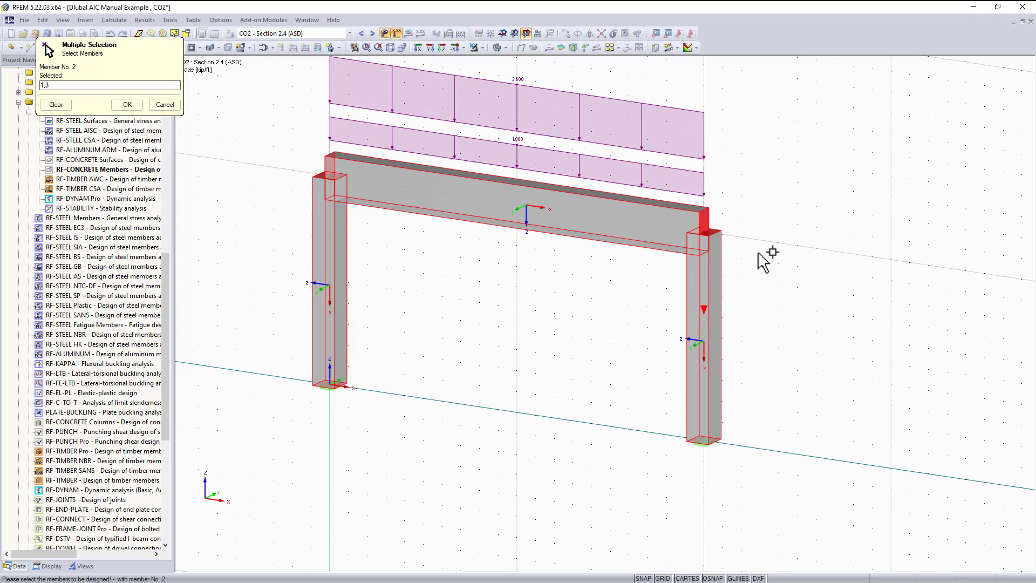
click(614, 232)
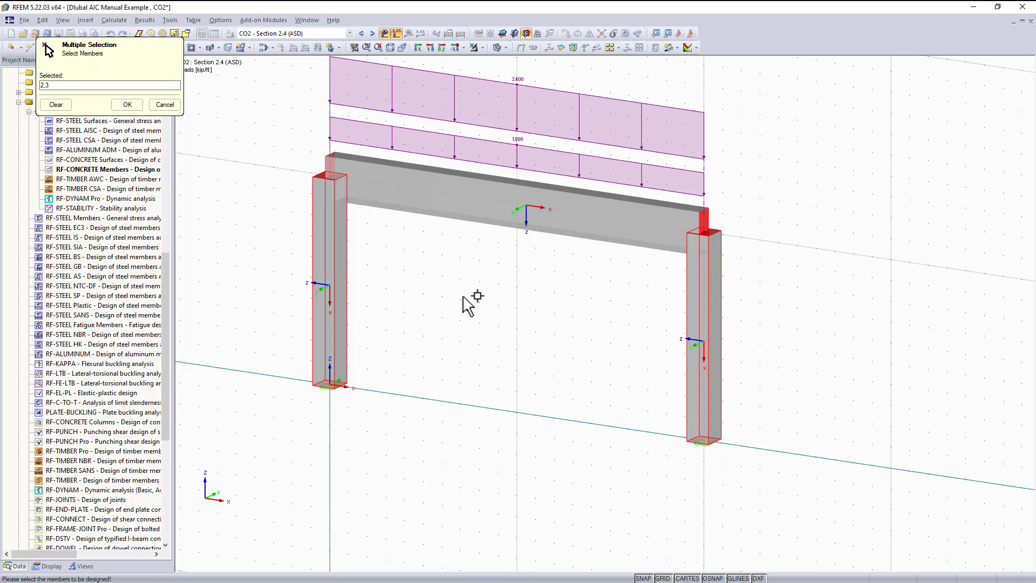
click(127, 104)
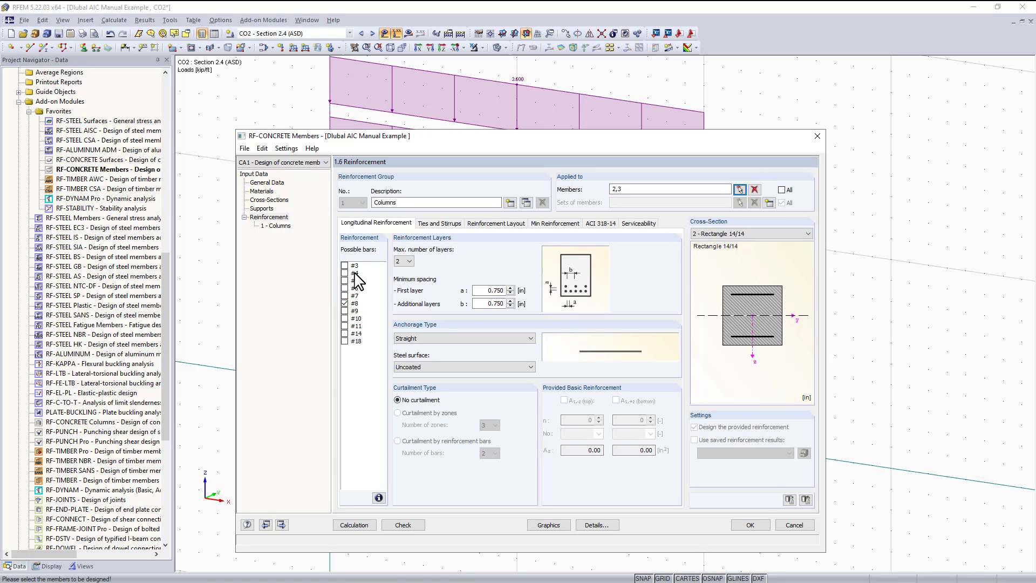
Allow bar sizes #7 and #8 for the Columns group's longitudinal reinforcement
click(346, 303)
click(345, 304)
click(344, 280)
click(344, 288)
click(346, 291)
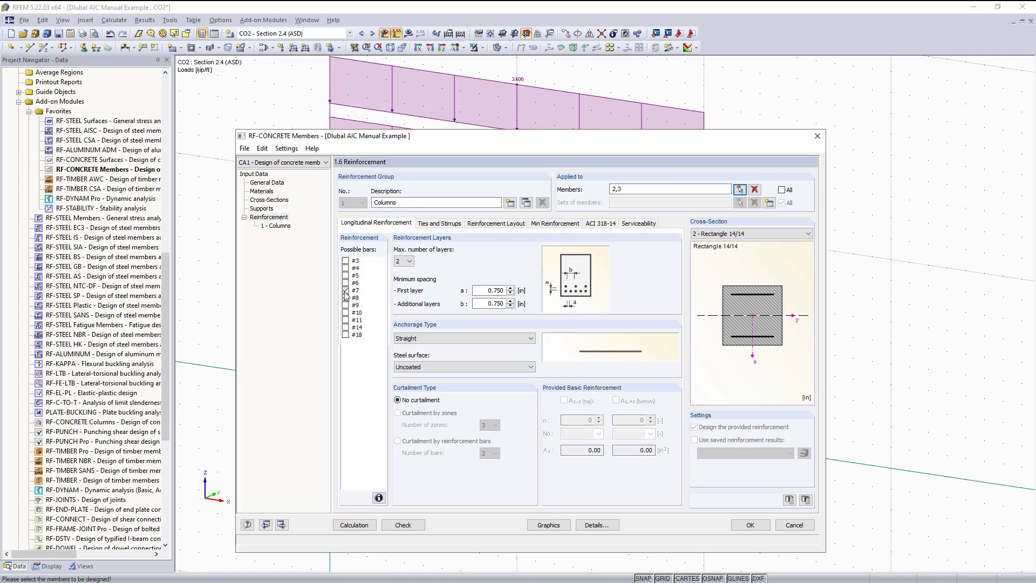
click(345, 297)
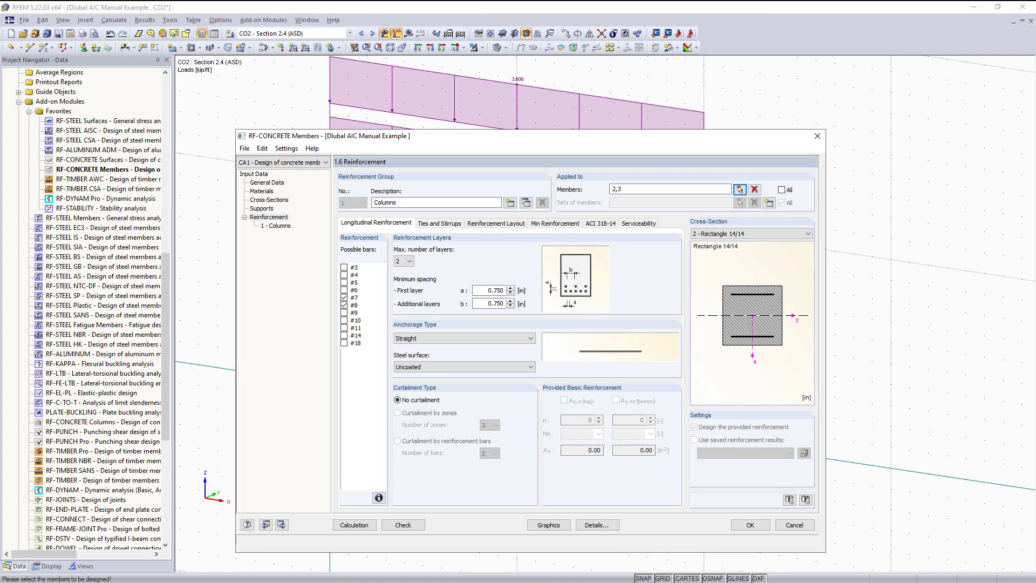
Try different maximum numbers of reinforcement layers for the Columns group, including 3 and 1, and return to 2
click(410, 262)
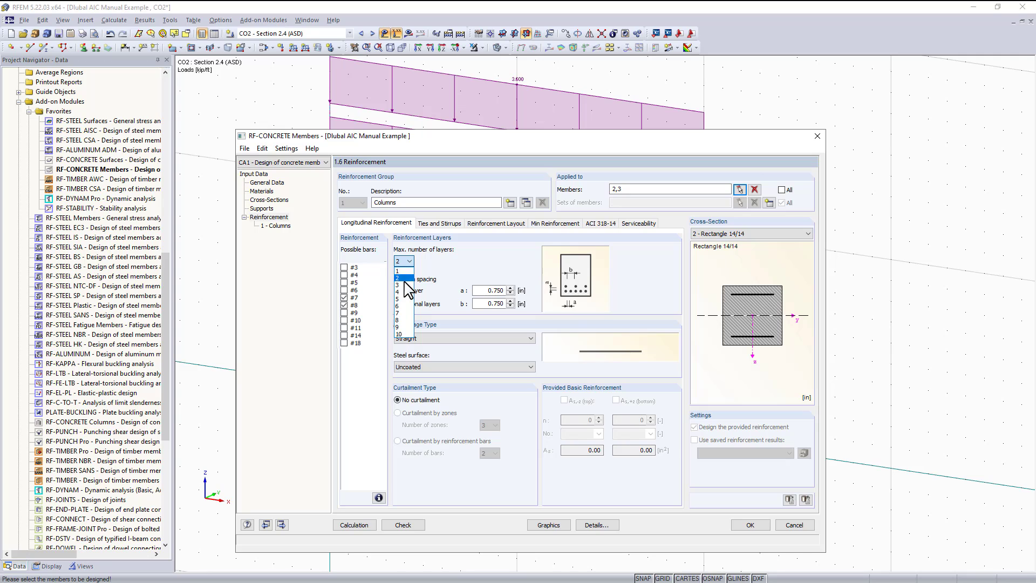
click(405, 292)
click(409, 261)
click(404, 285)
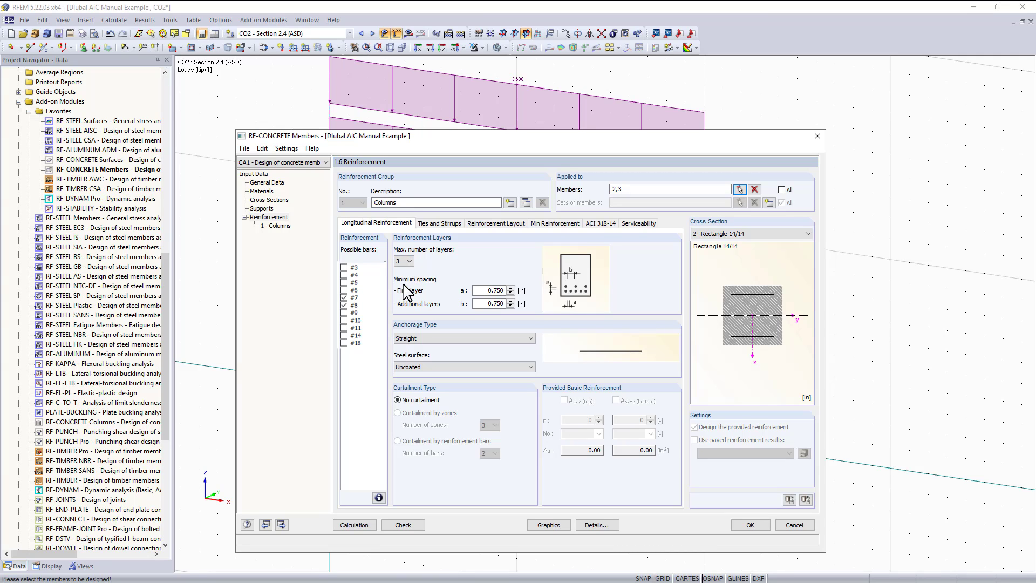
click(409, 261)
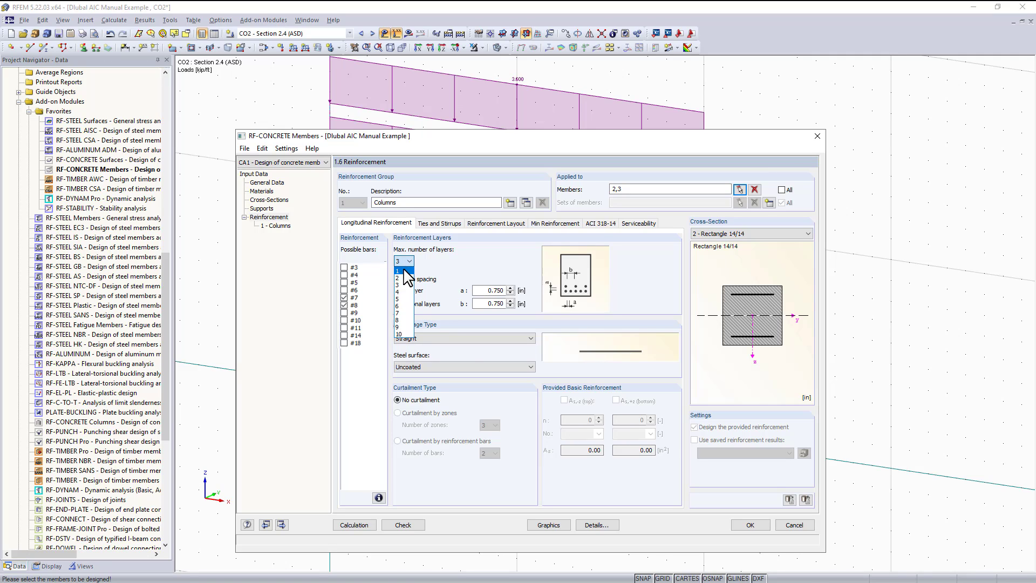
click(404, 270)
click(409, 261)
click(404, 277)
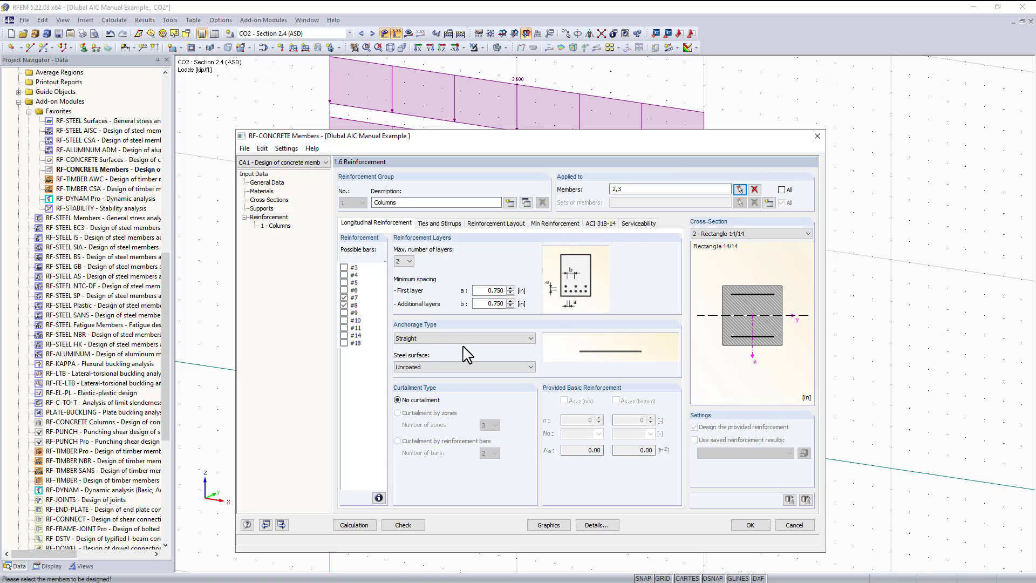
Try the straight with transverse bar anchorage for the columns' longitudinal bars and set the anchorage type to No anchorage
click(467, 339)
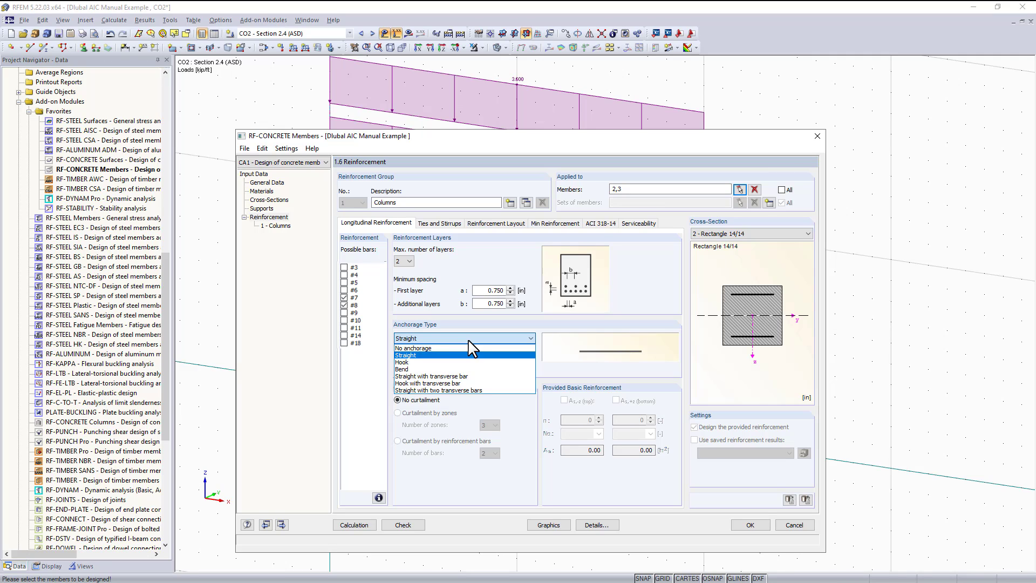
click(468, 339)
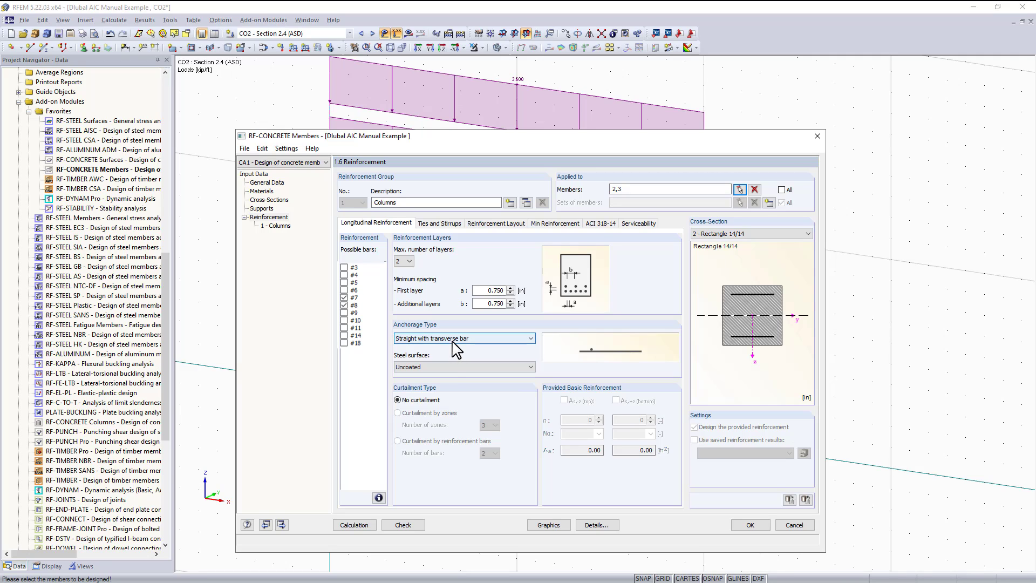
click(468, 339)
click(430, 362)
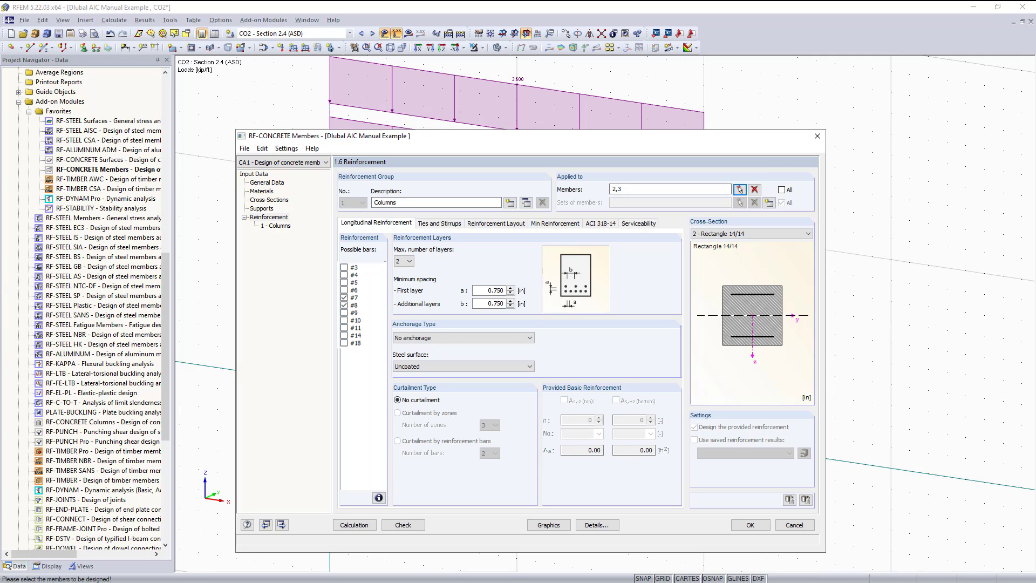
Set the columns' top, bottom and side concrete cover to 1.5 in each
click(441, 223)
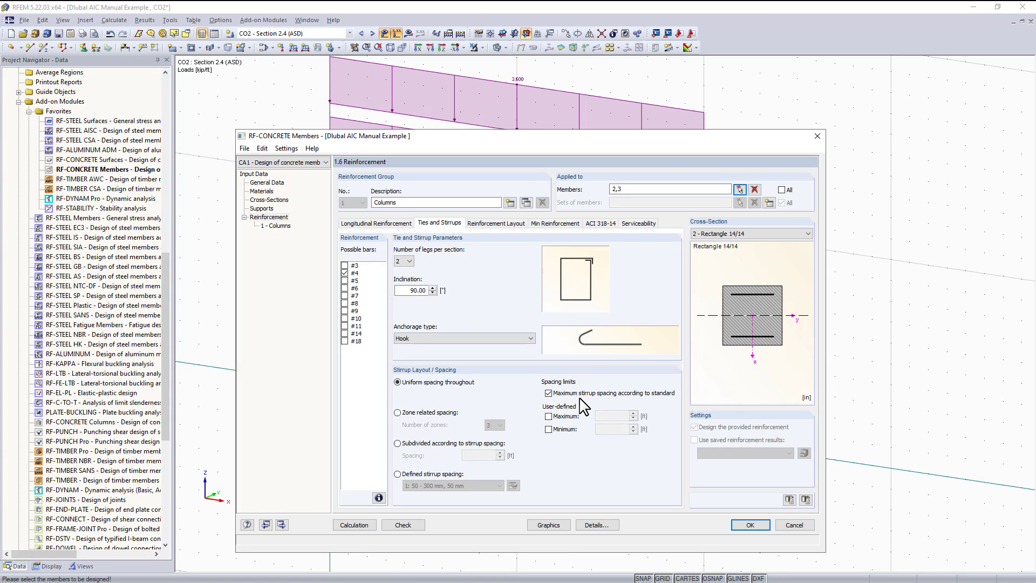
click(484, 224)
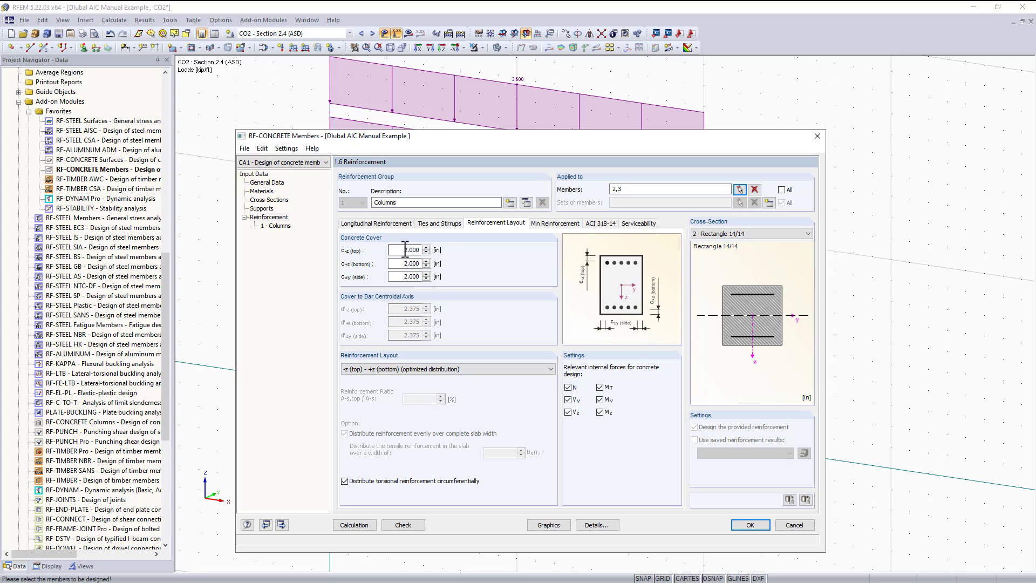
drag(404, 249, 444, 248)
text(1.5)
drag(390, 263, 432, 264)
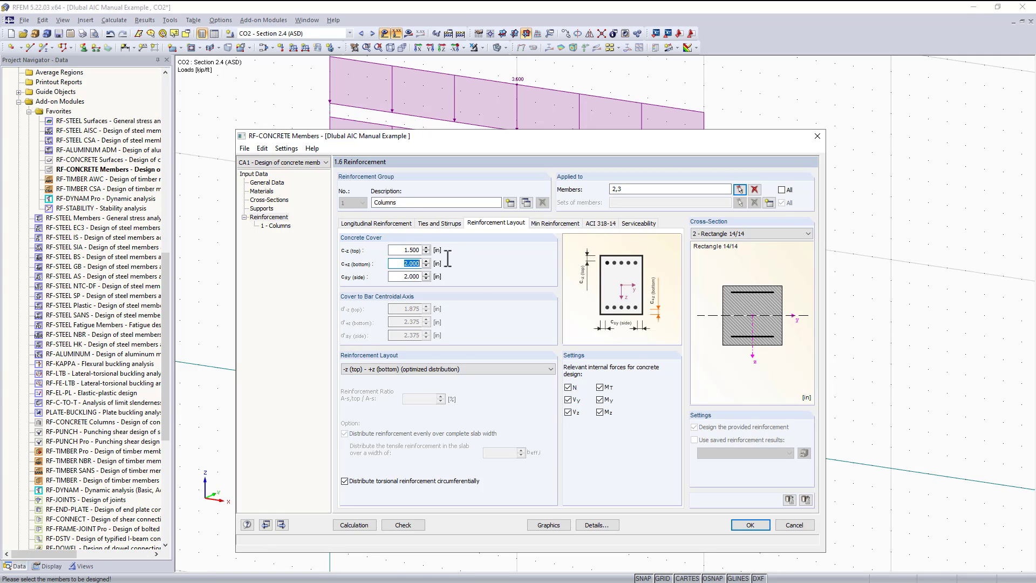
text(1.5)
key(Tab)
text(1.5)
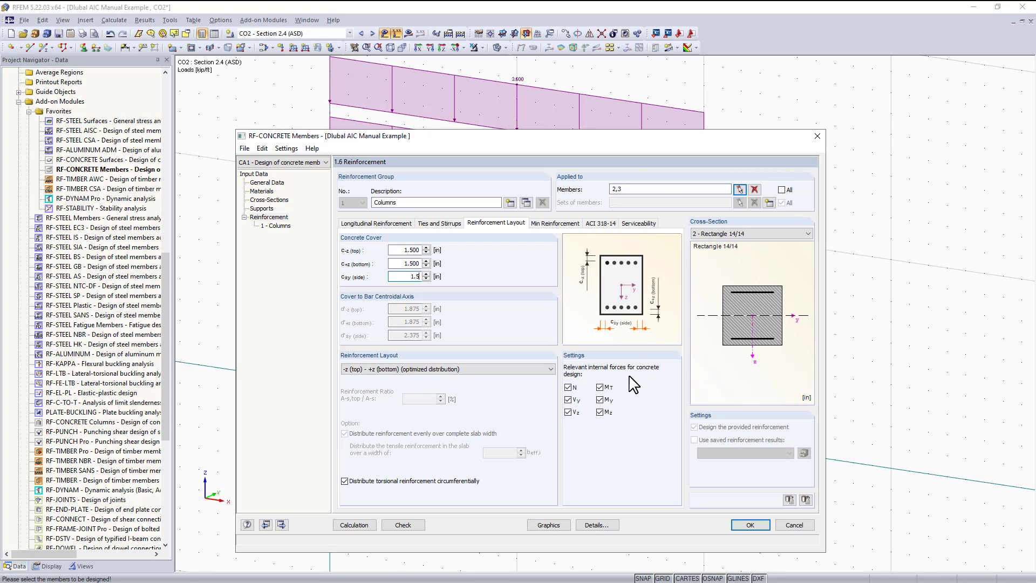
Set the columns' reinforcement layout to Uniformly surrounding, keeping the torsional moment MT among the relevant internal forces
click(513, 366)
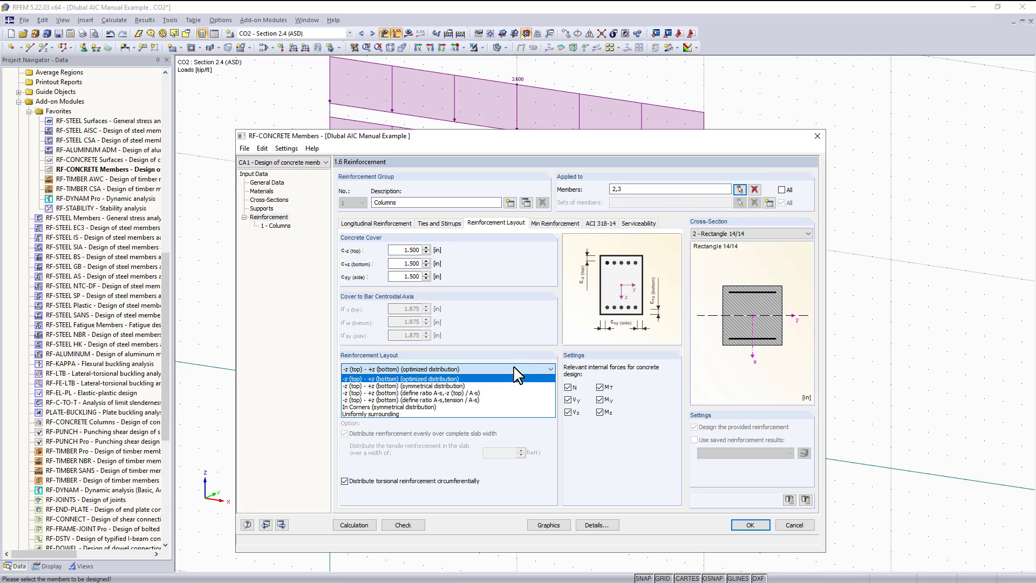
click(461, 413)
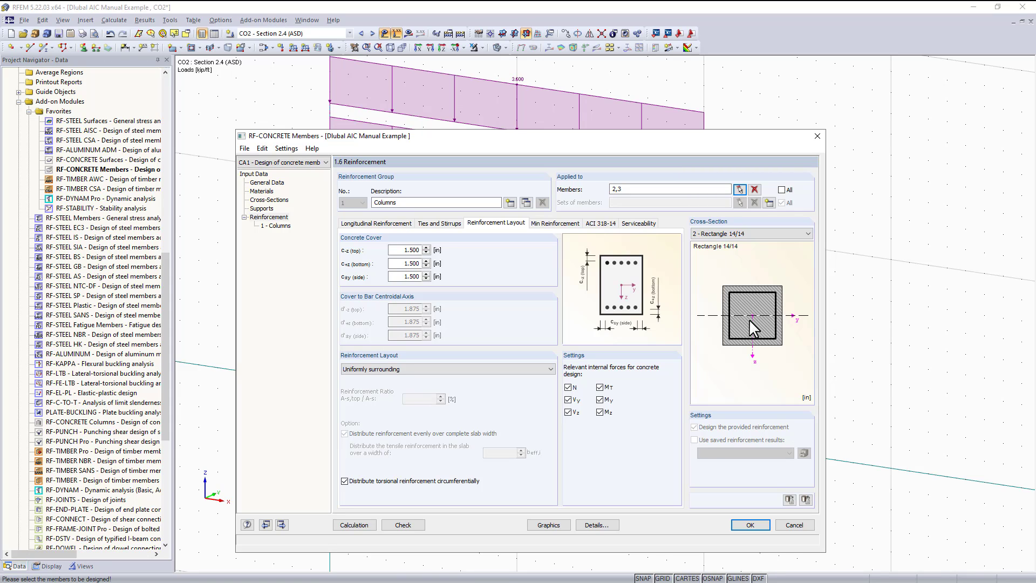
double_click(600, 389)
Review the columns' minimum reinforcement, ACI 318-14 and serviceability settings and the load combinations selected for both limit states
click(540, 223)
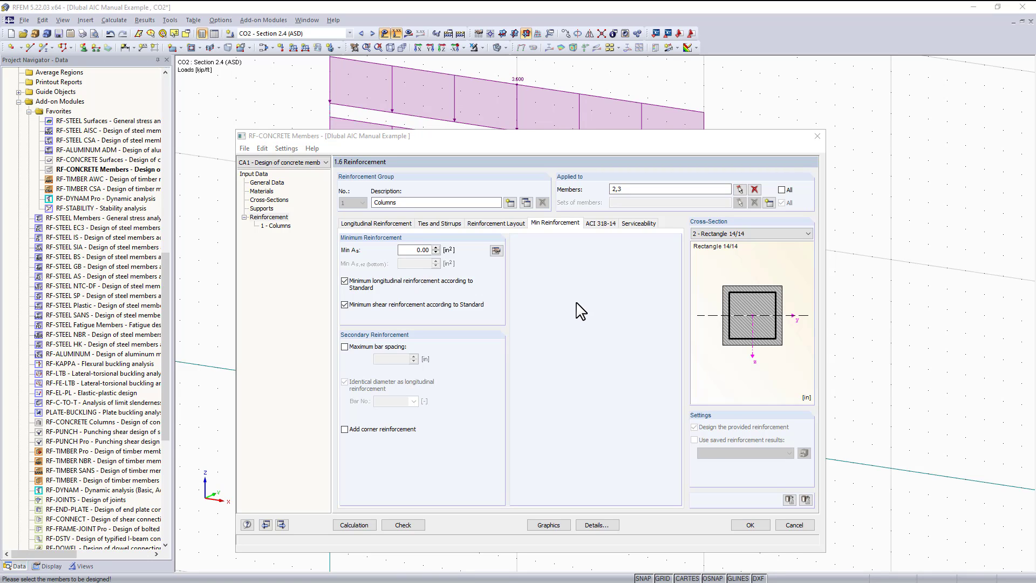
click(600, 223)
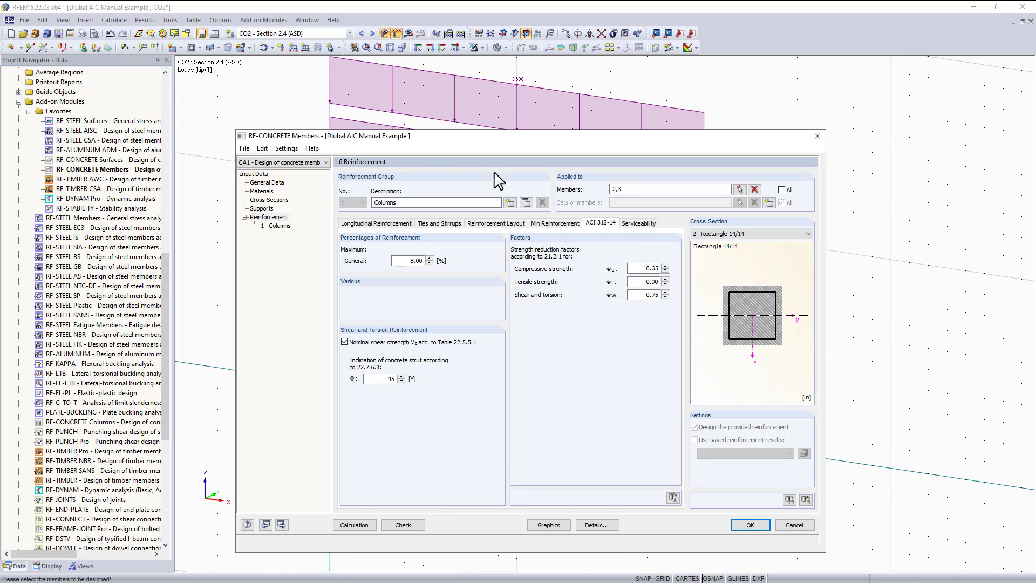
click(638, 223)
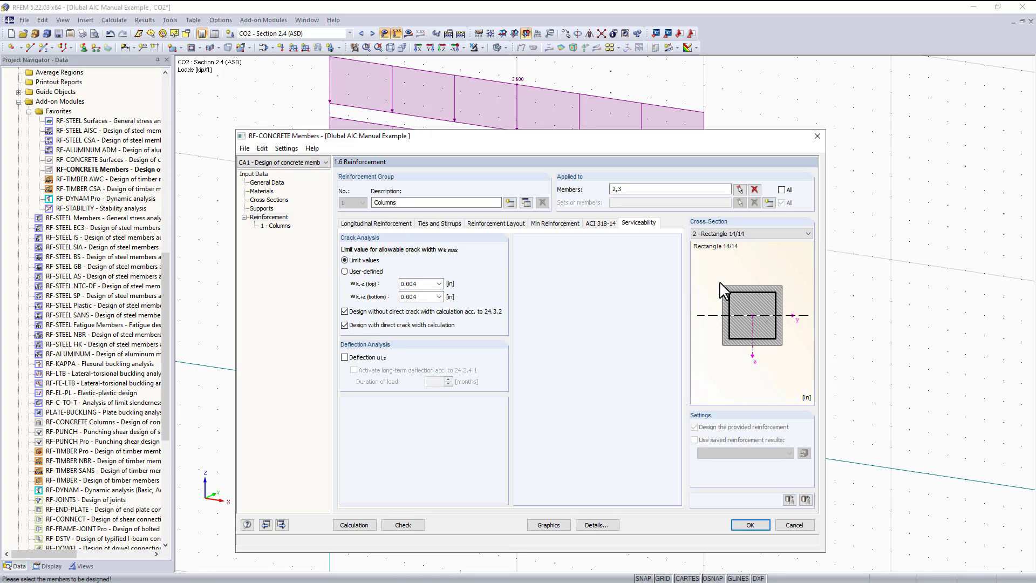
click(267, 182)
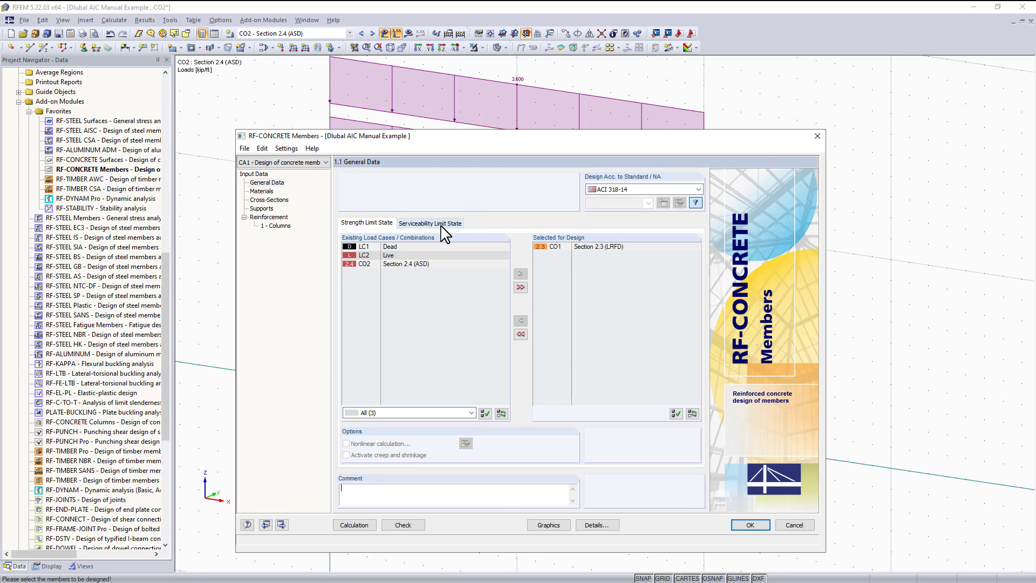
click(441, 224)
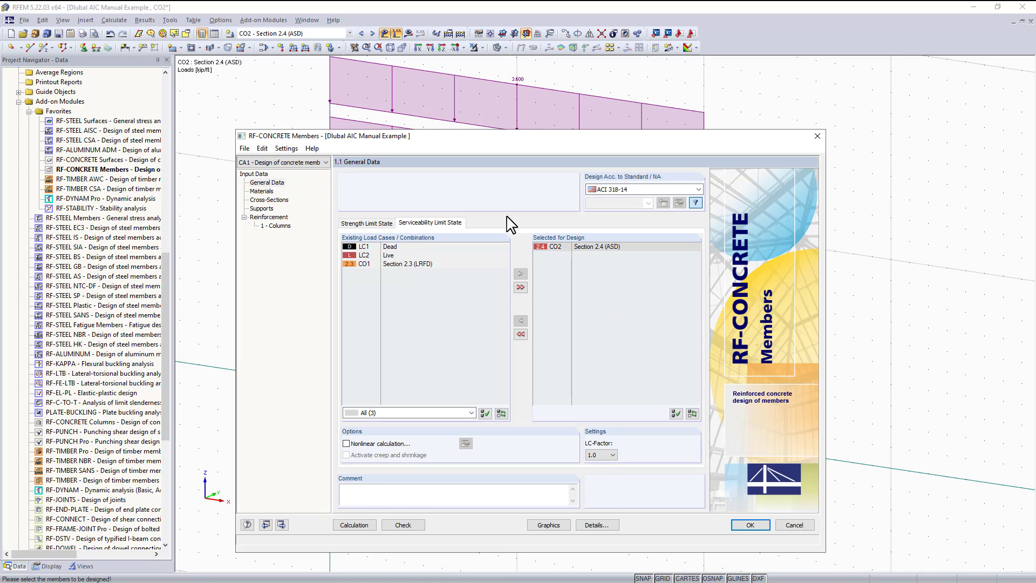
Switch the Columns group's crack width limits to user-defined and activate the deflection analysis with long-term deflection according to 24.2.4.1
click(286, 226)
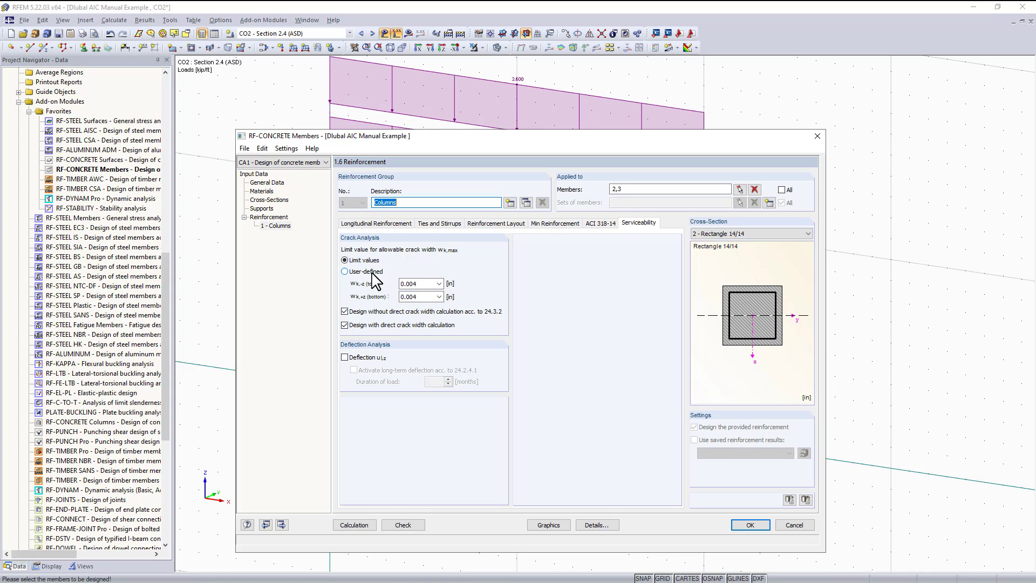
click(439, 284)
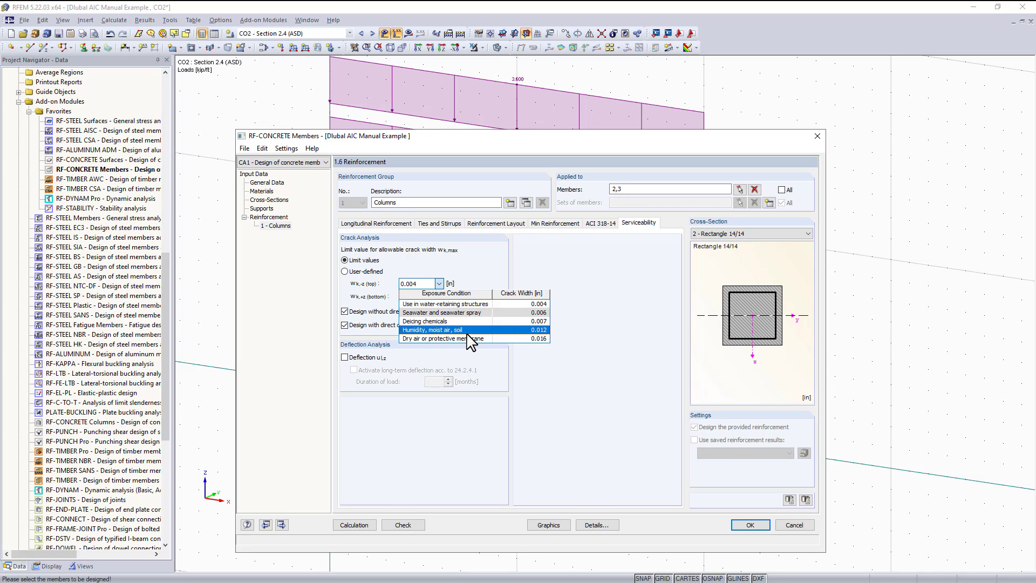
click(367, 272)
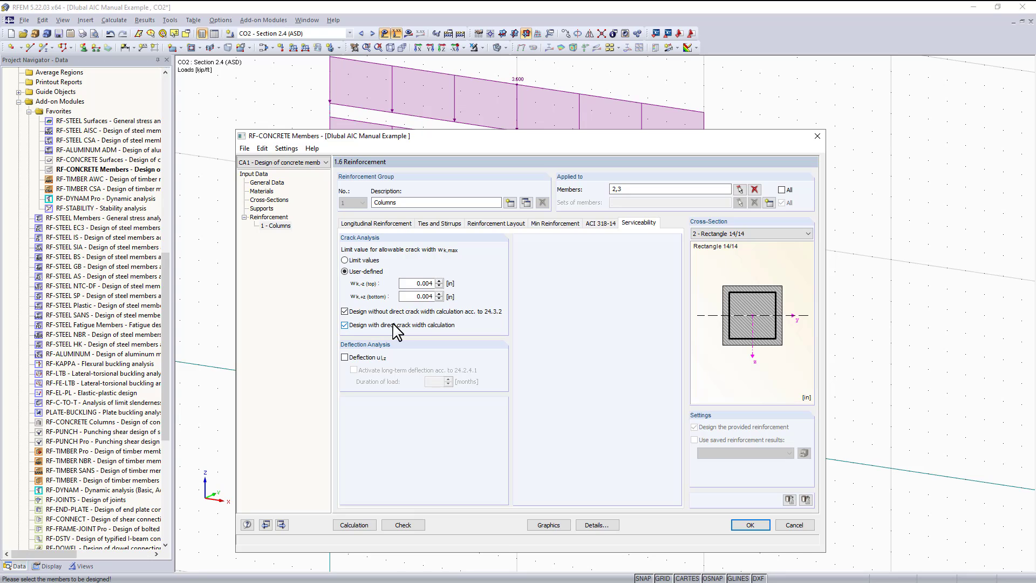
click(351, 357)
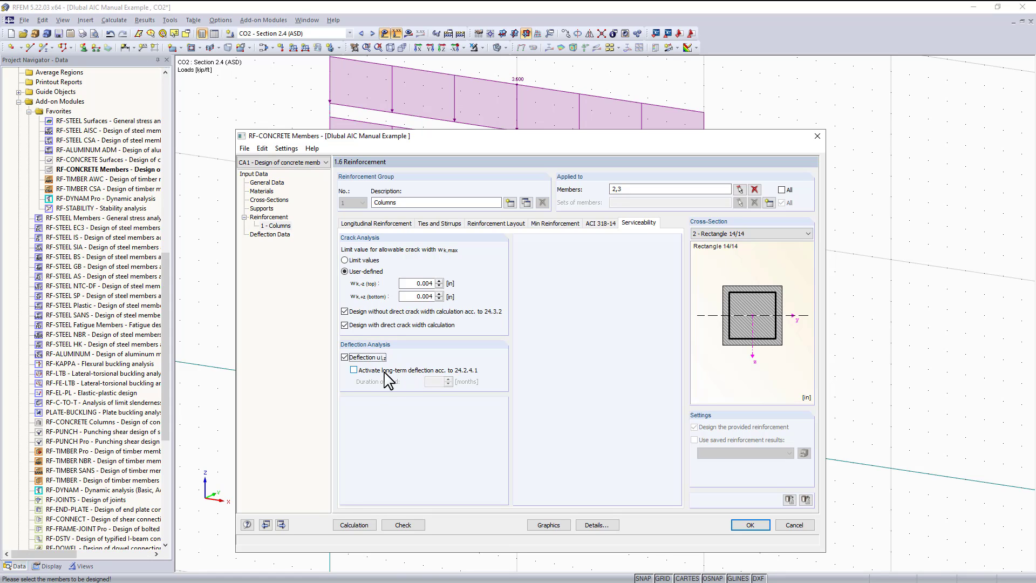
click(367, 370)
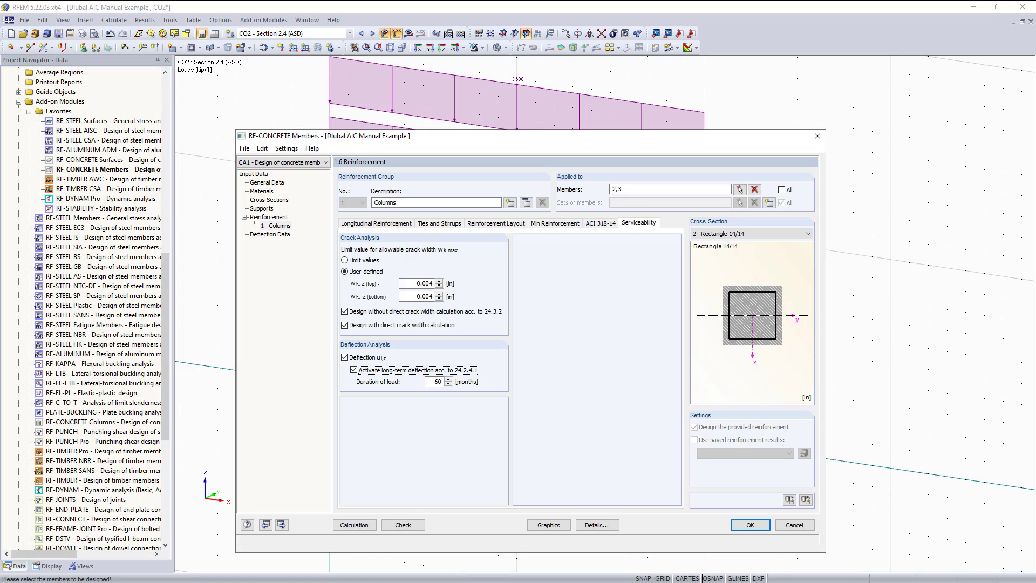
Examine the deflection data of the column members and the limit value options available for member 2
click(276, 235)
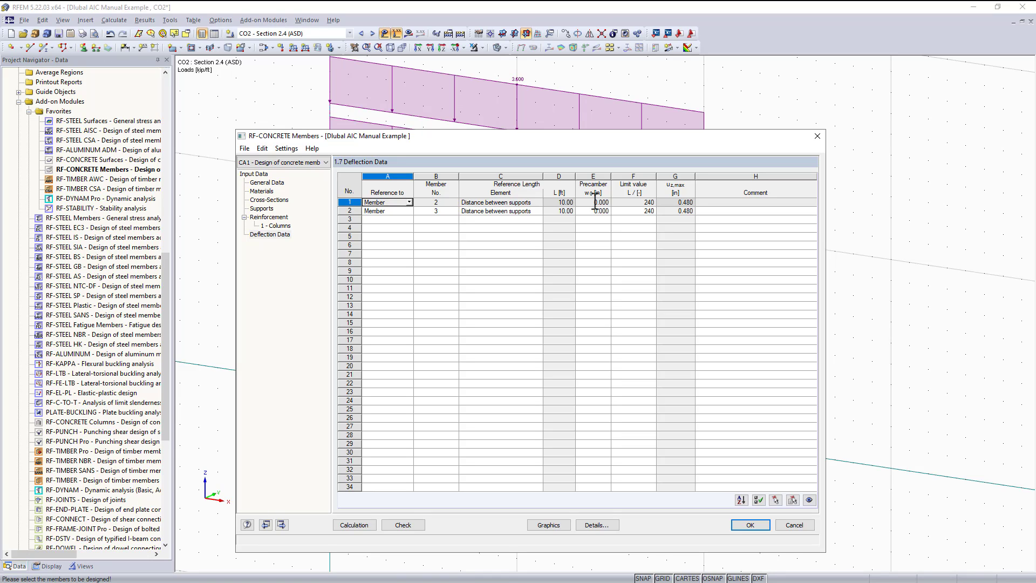
click(634, 202)
click(652, 202)
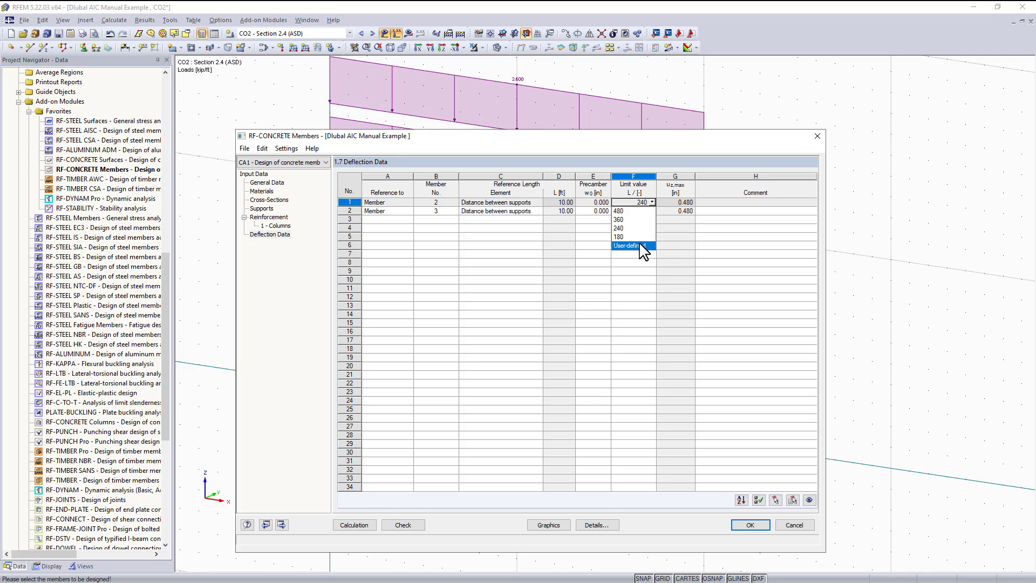
click(681, 200)
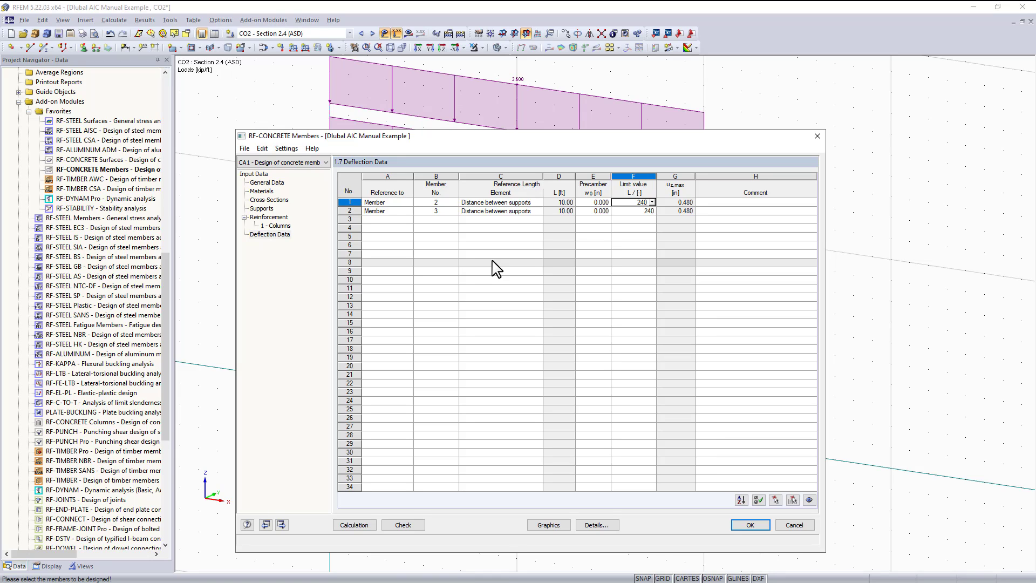
Copy the Columns reinforcement group to create a second reinforcement group
click(277, 218)
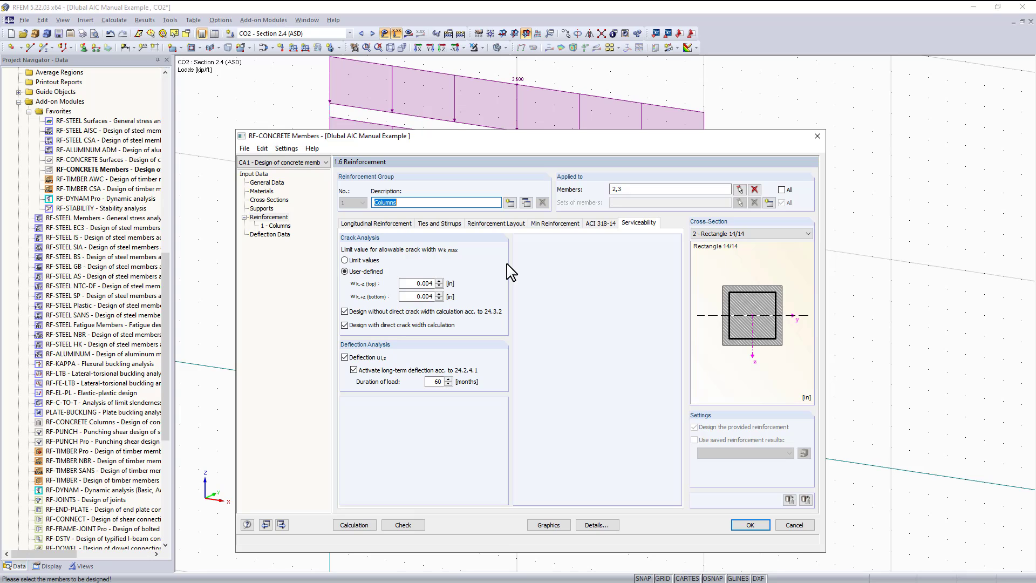
click(526, 203)
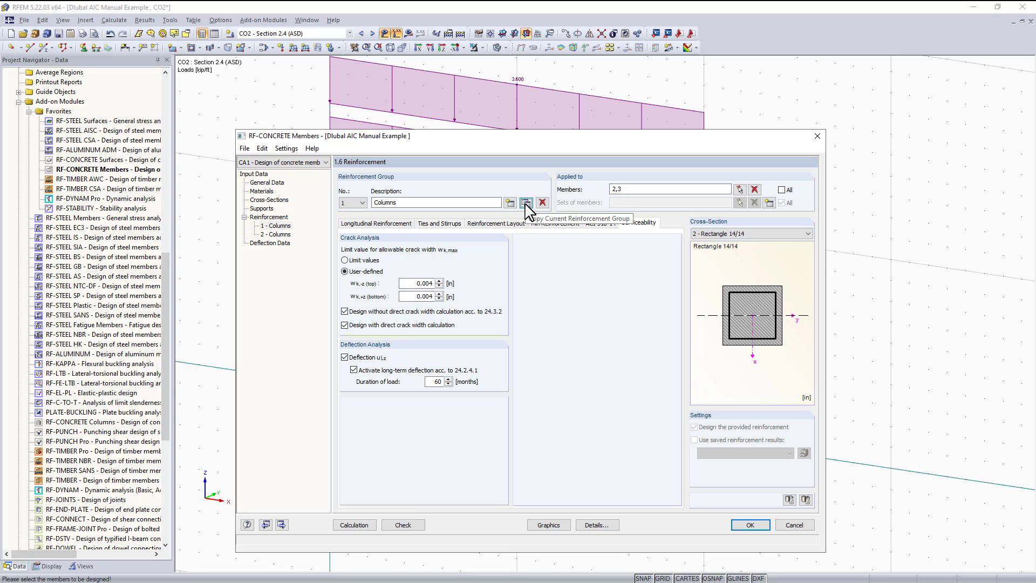
Rename reinforcement group 1 from its copied description to Beam
click(459, 202)
key(BackSpace)
key(BackSpace)
key(BackSpace)
key(BackSpace)
key(BackSpace)
key(BackSpace)
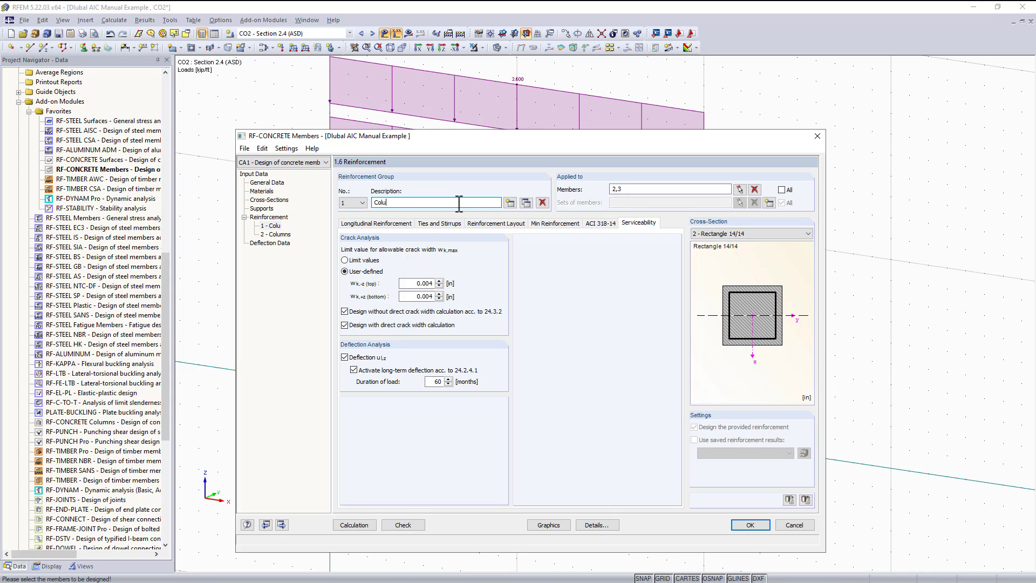
key(BackSpace)
text(Beam)
Replace the members assigned to the Beam reinforcement group with the horizontal beam, member 1, picked in the model
click(754, 189)
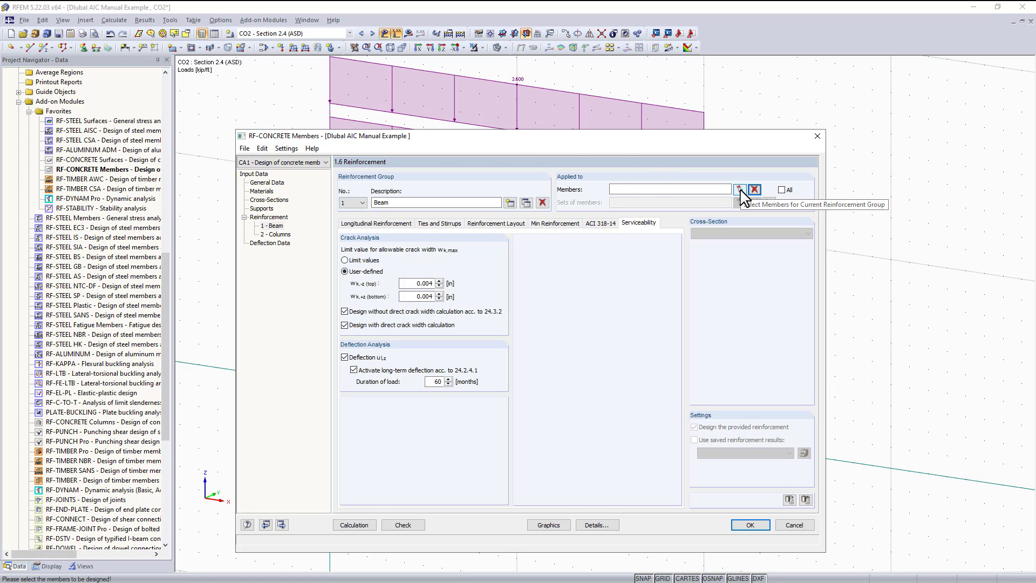
click(740, 190)
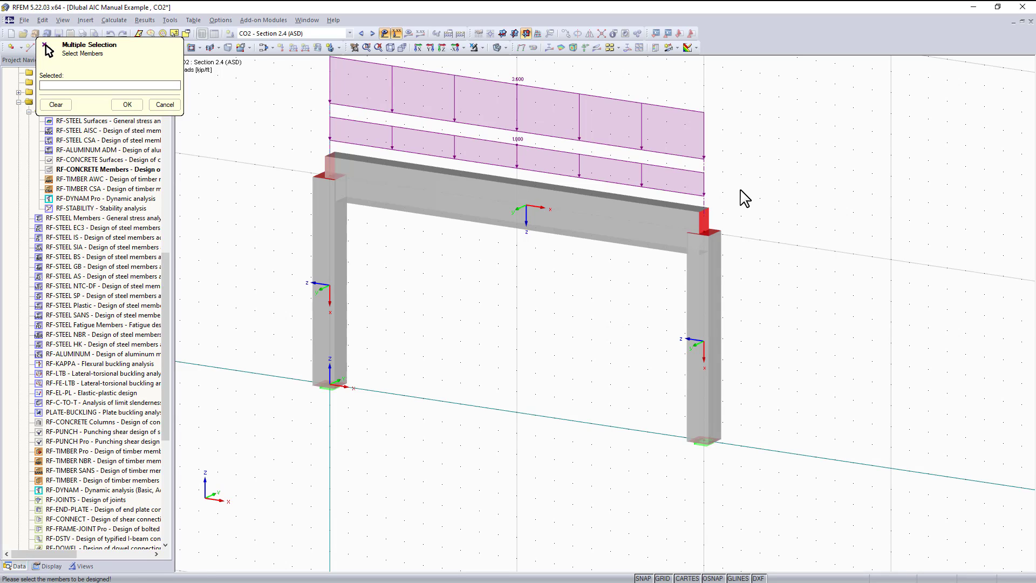
click(617, 212)
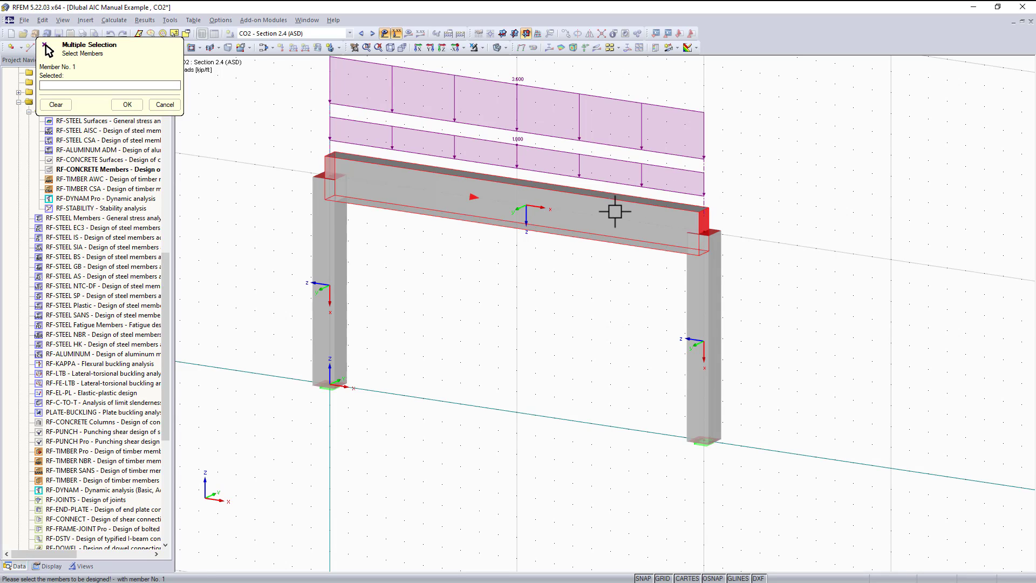
click(130, 105)
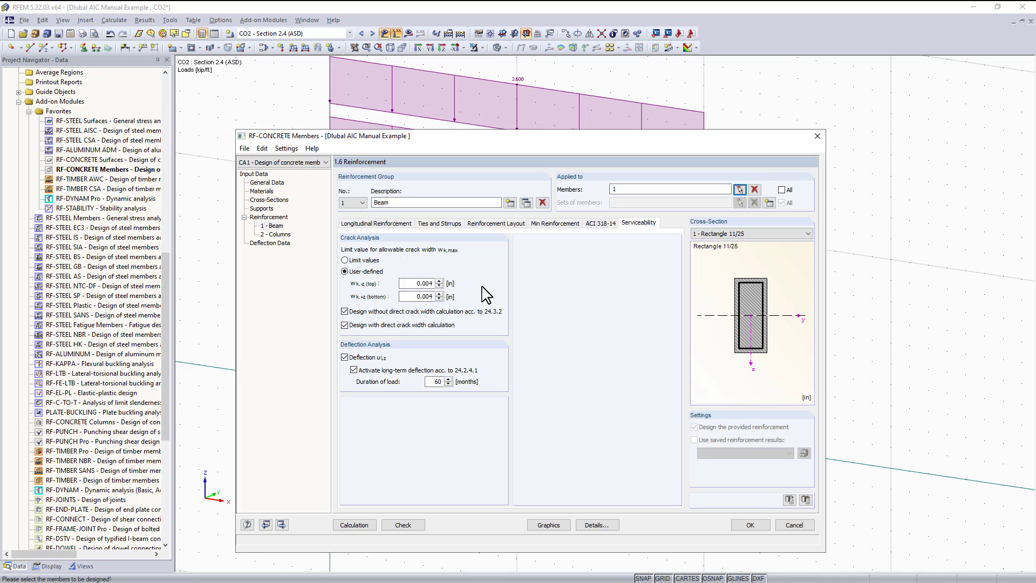
Set the beam's stirrup layout to zone related spacing with 3 zones
click(438, 224)
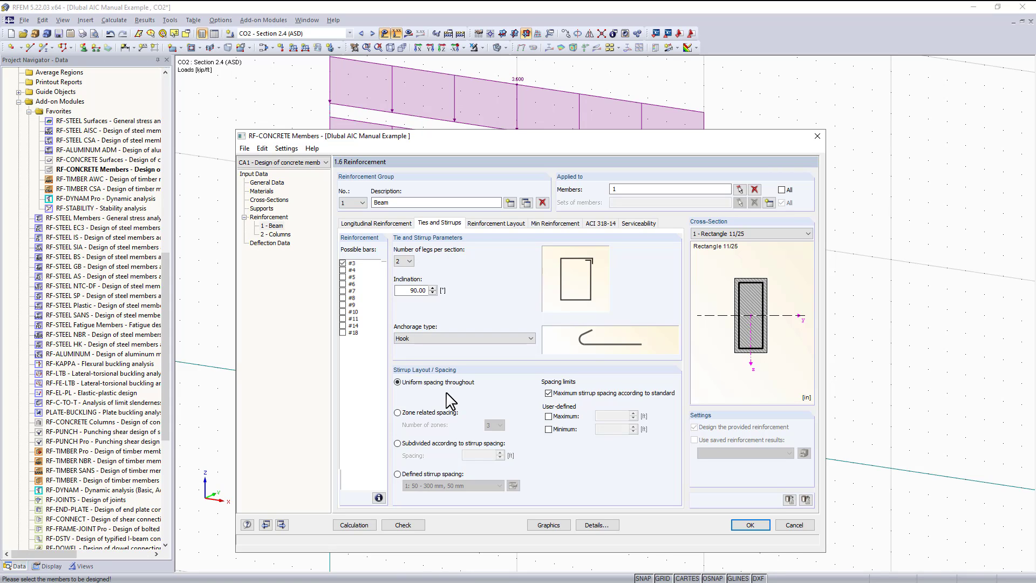
click(423, 412)
click(497, 425)
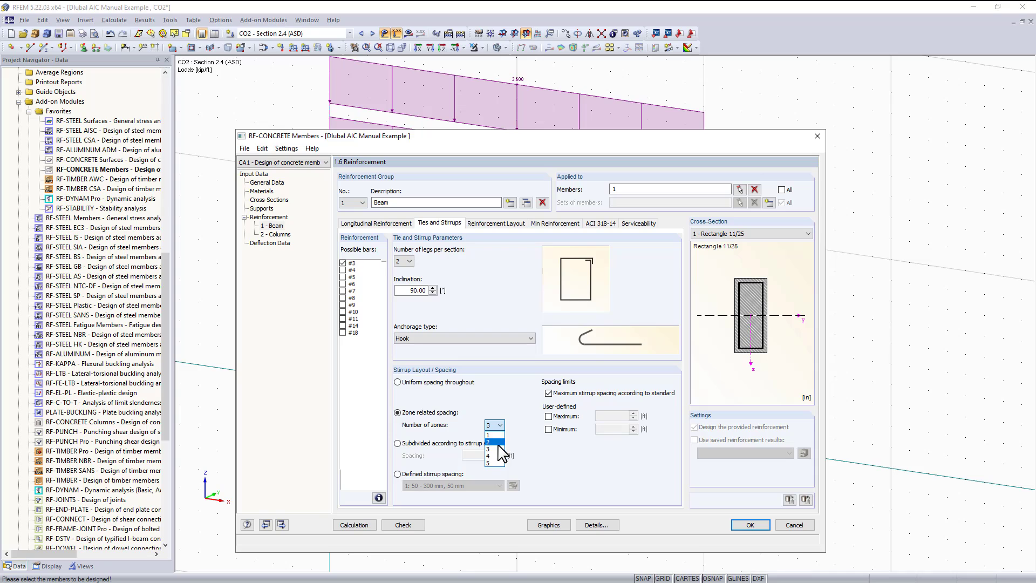
click(500, 427)
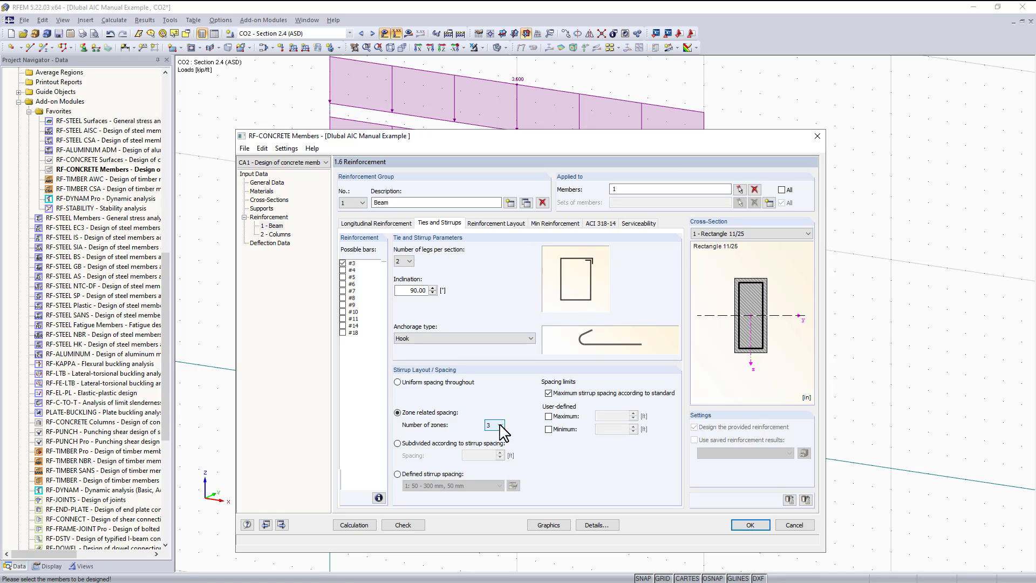
Set the beam's reinforcement layout to -z (top) - +z (bottom) with optimized distribution
click(494, 223)
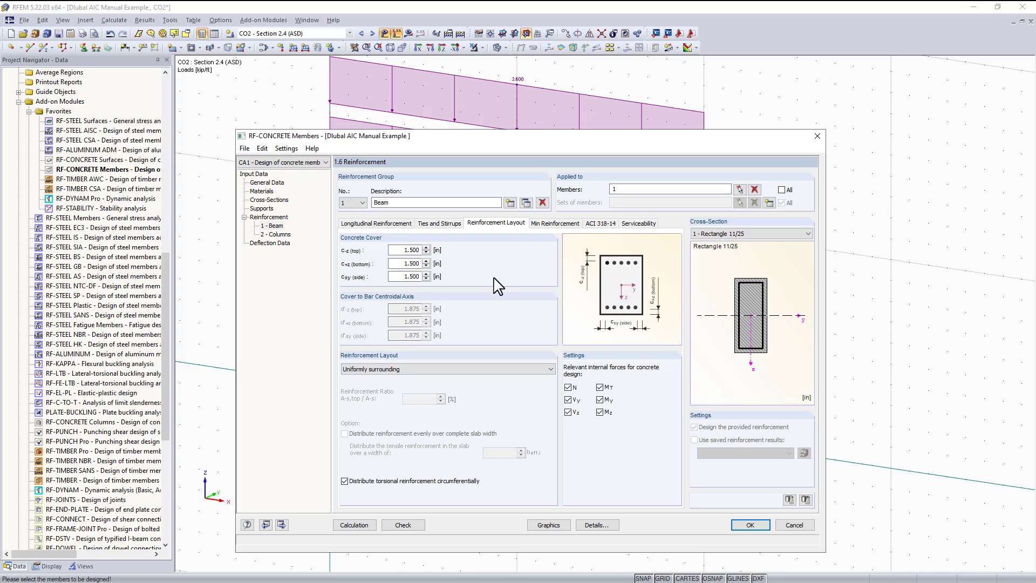
click(423, 374)
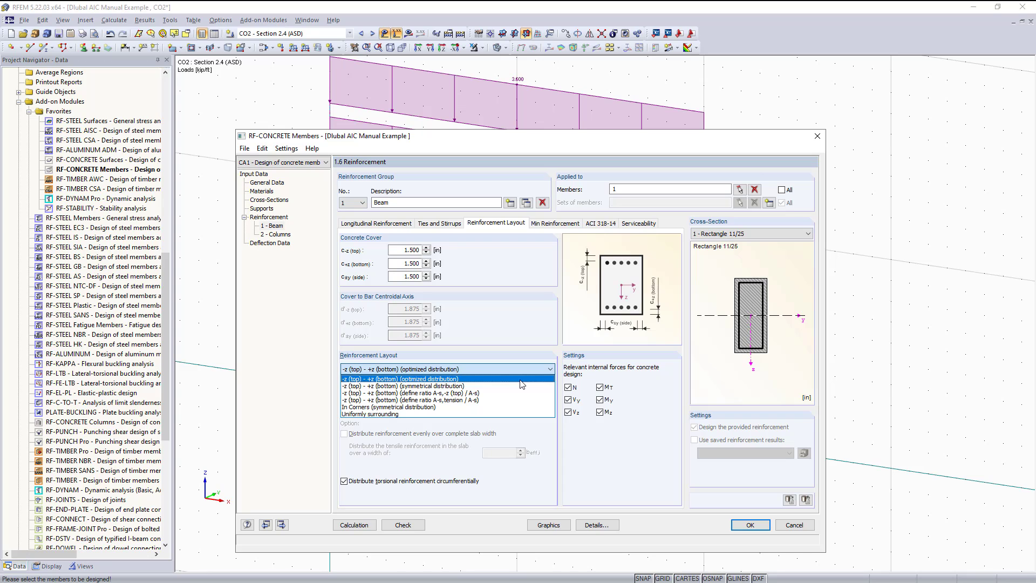
click(522, 379)
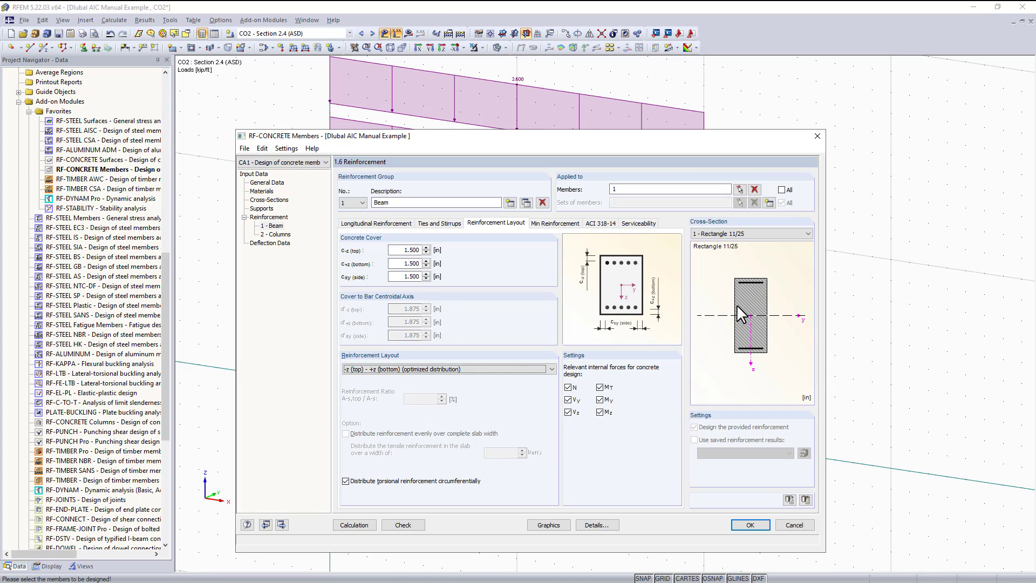
Review the beam's minimum reinforcement and serviceability settings and the deflection data of the members
click(566, 224)
click(638, 223)
click(270, 243)
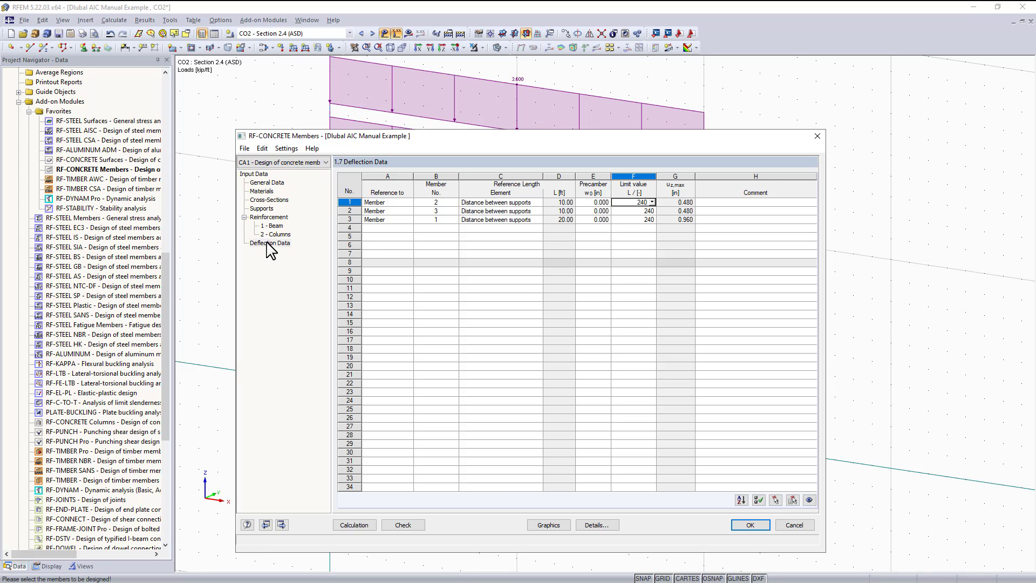